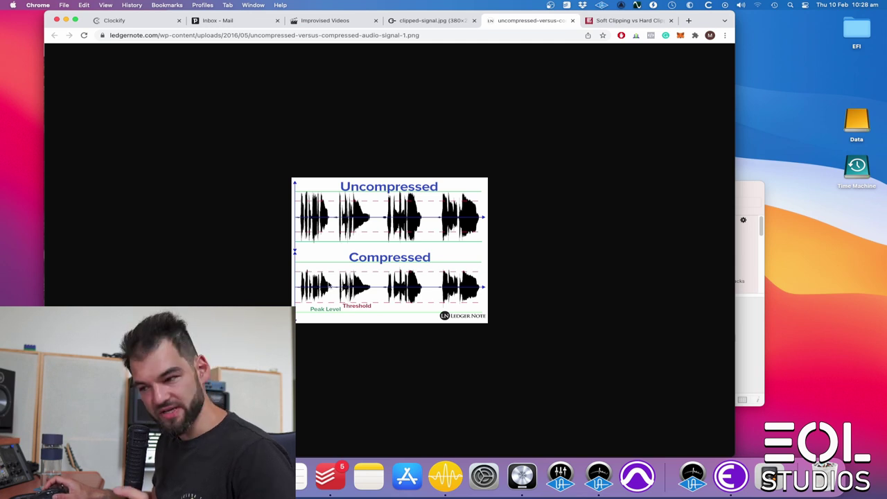
Show the clipped-signal.jpg diagram of a sine wave with flattened peaks in Chrome.
click(430, 24)
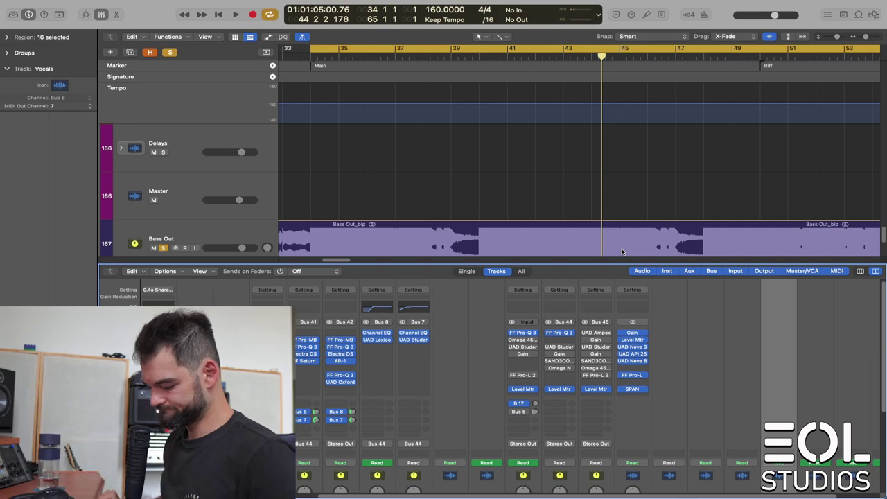
Play the original mix from the cycle start through the loop, then stop.
key(space)
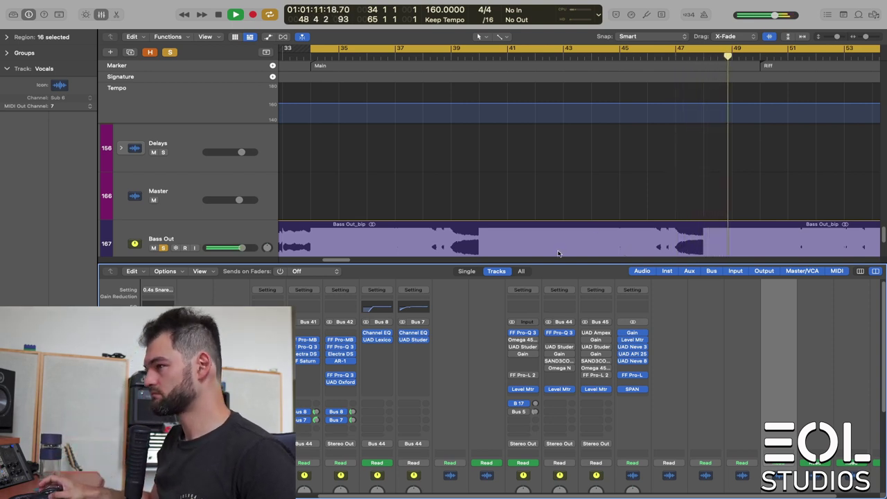
key(space)
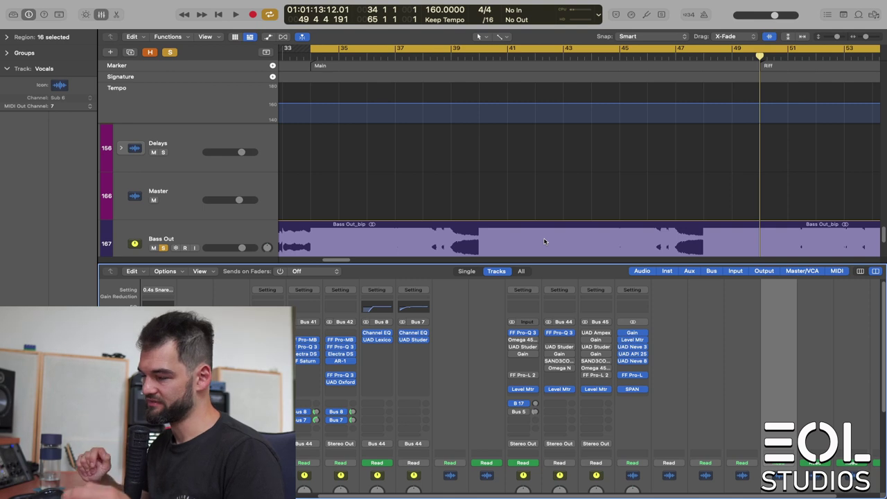
Unsolo Bass Out and start playback to hear the original drums.
scroll(662, 434, down, 5)
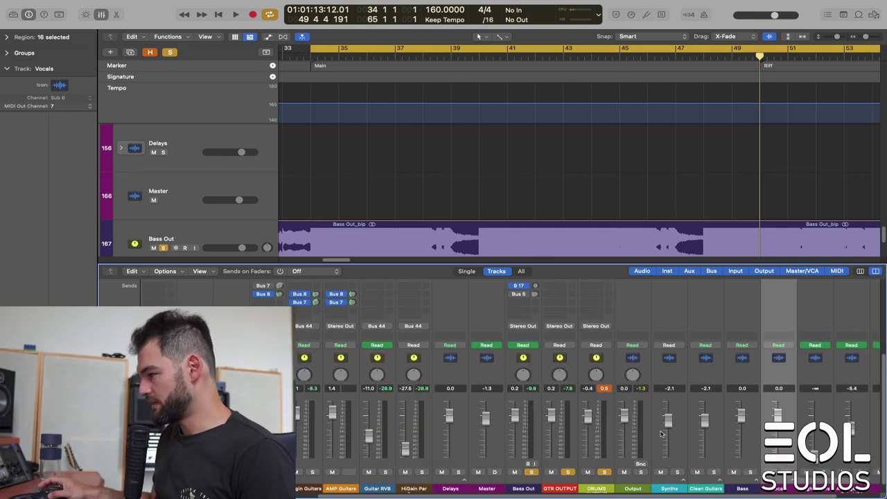
click(533, 473)
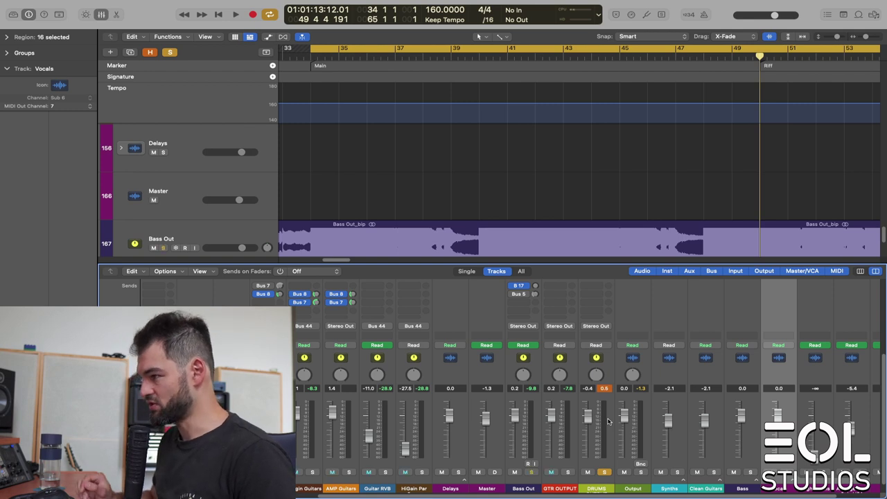
scroll(639, 428, up, 5)
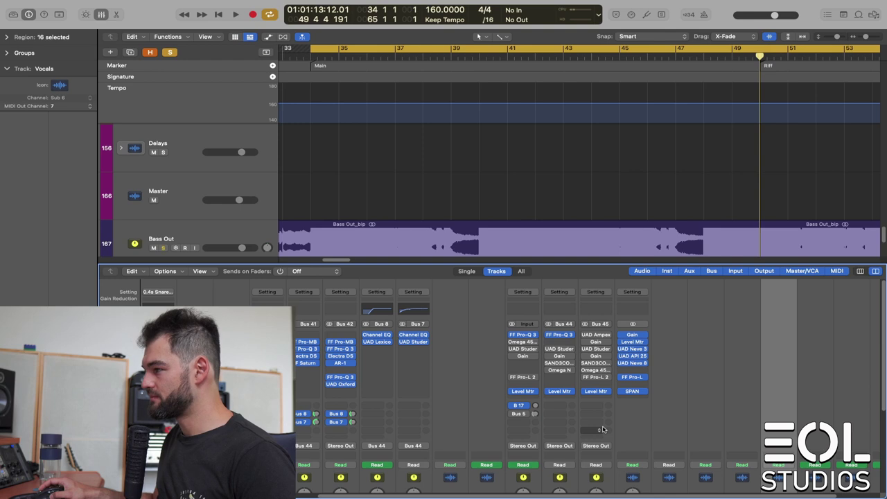
scroll(595, 454, down, 4)
key(space)
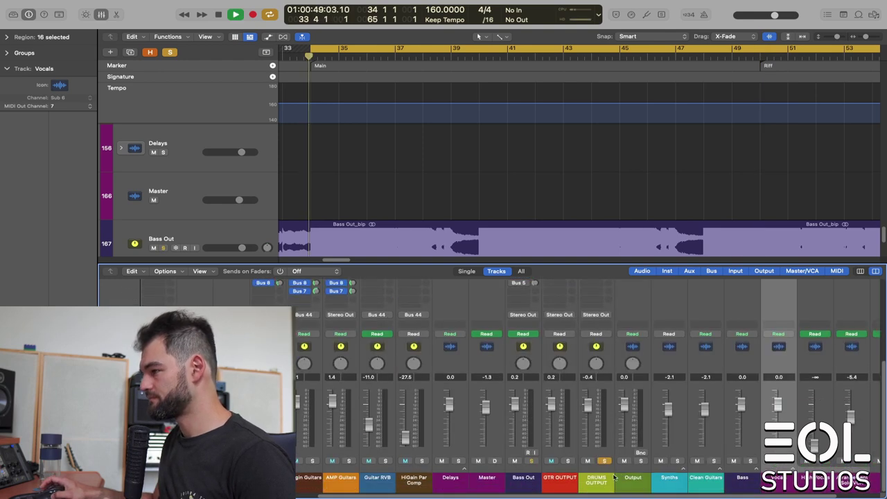
Select the DRUMS OUTPUT bus, stop playback, and switch on its SAND3COMP compressor.
click(600, 444)
scroll(601, 444, up, 4)
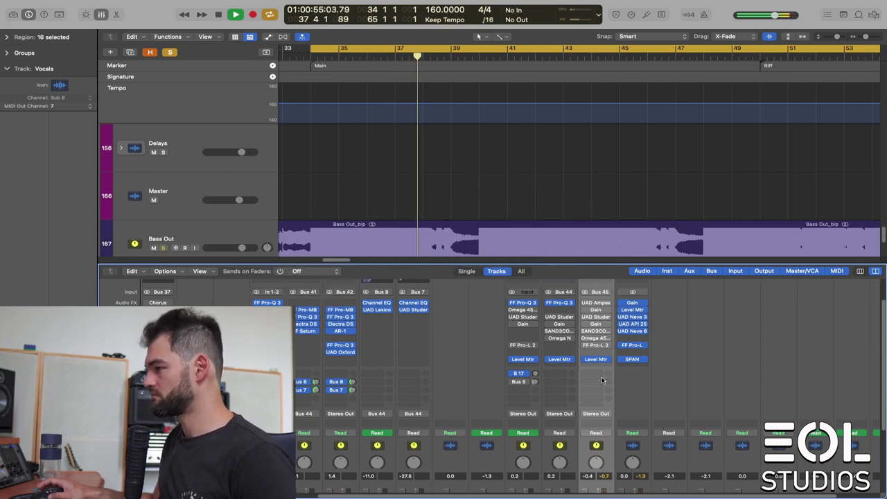
key(space)
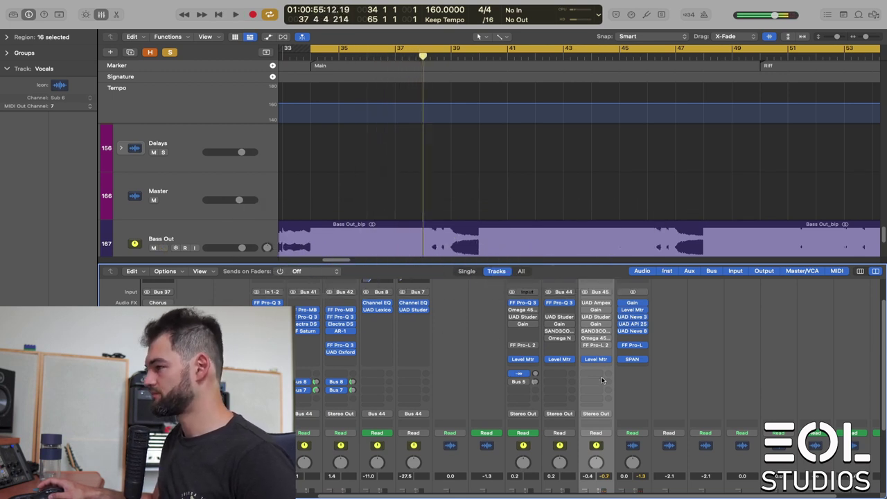
click(599, 333)
click(292, 125)
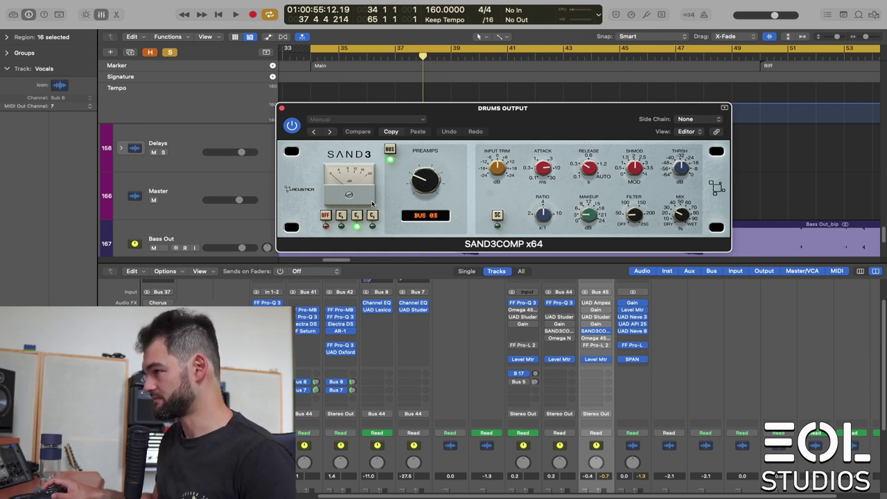
Play the drums while bypassing and re-enabling SAND3COMP to compare, leaving it on.
key(space)
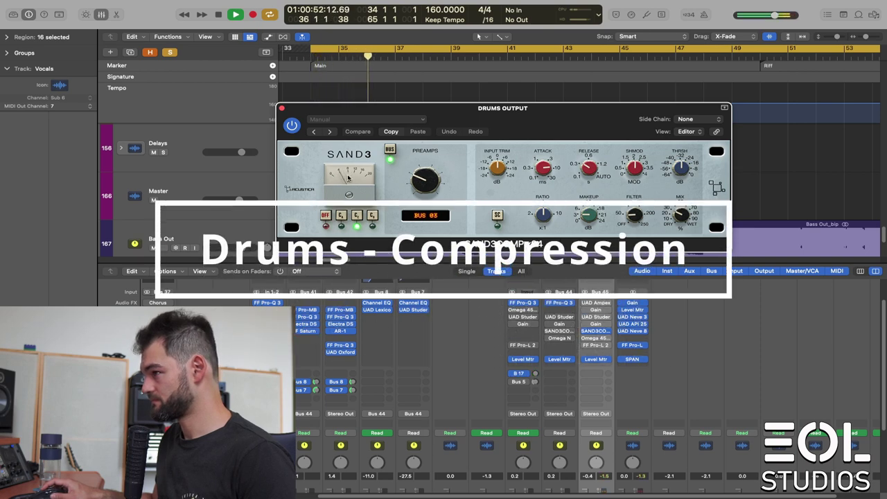
click(292, 125)
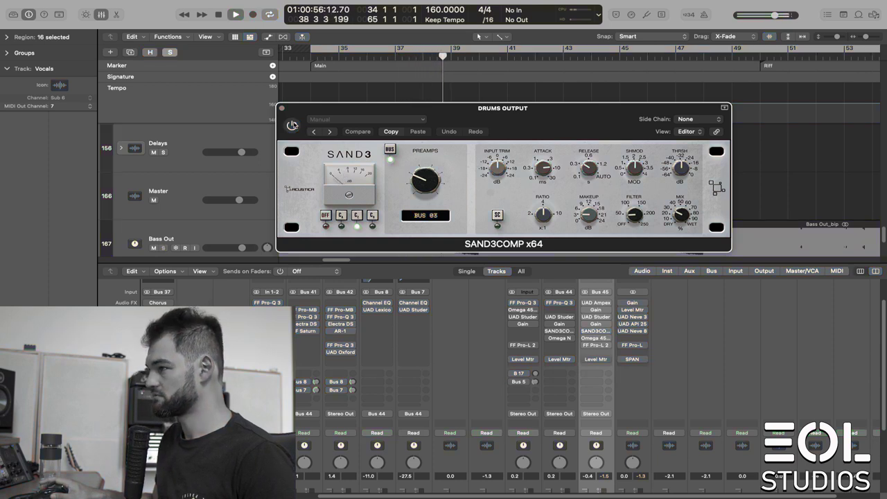
click(292, 125)
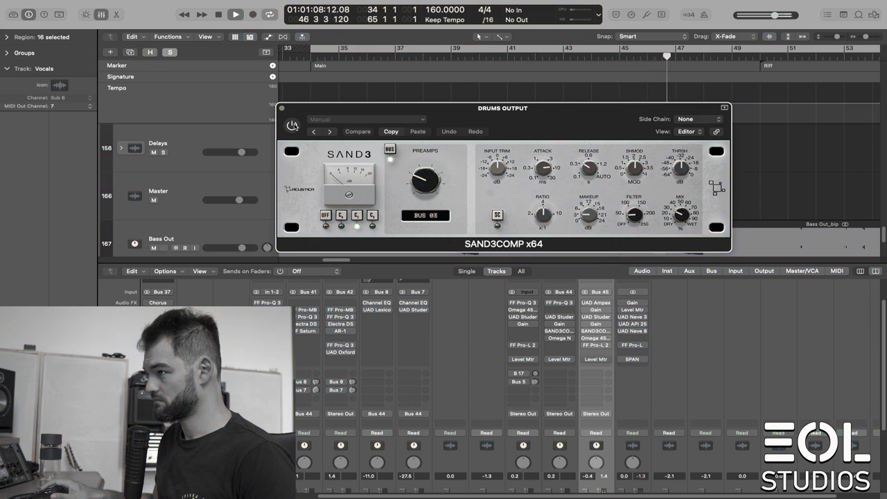
click(292, 125)
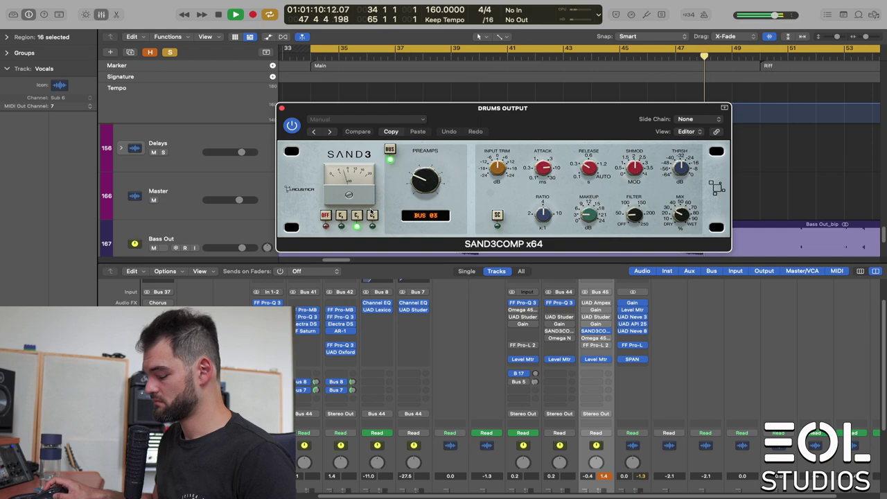
key(space)
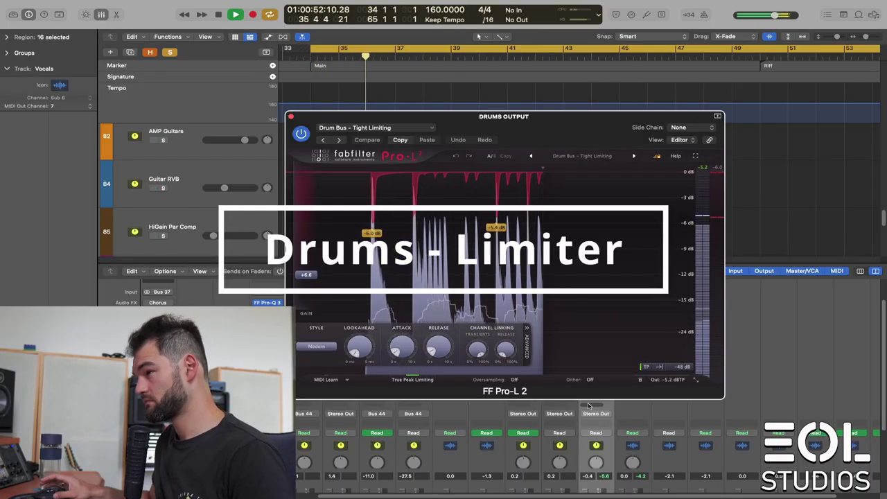
Bypass the Pro-L 2 Tight Limiting on the drums bus, then switch it back on.
click(302, 133)
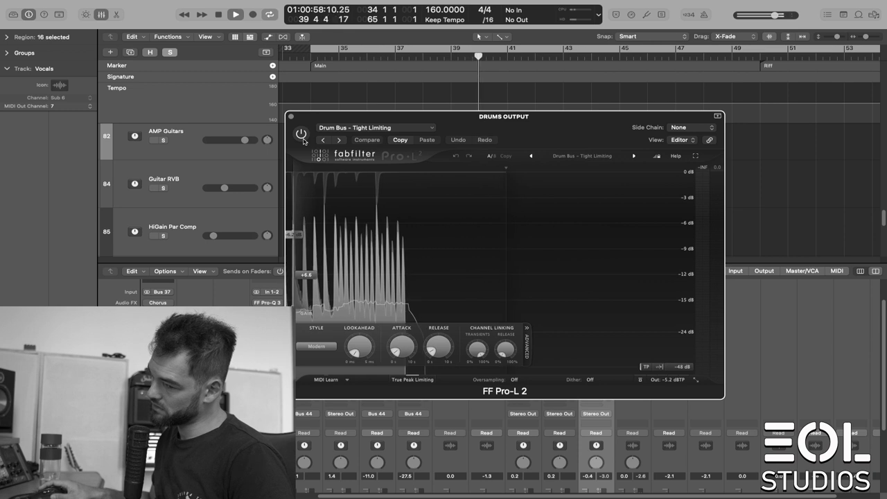
click(302, 134)
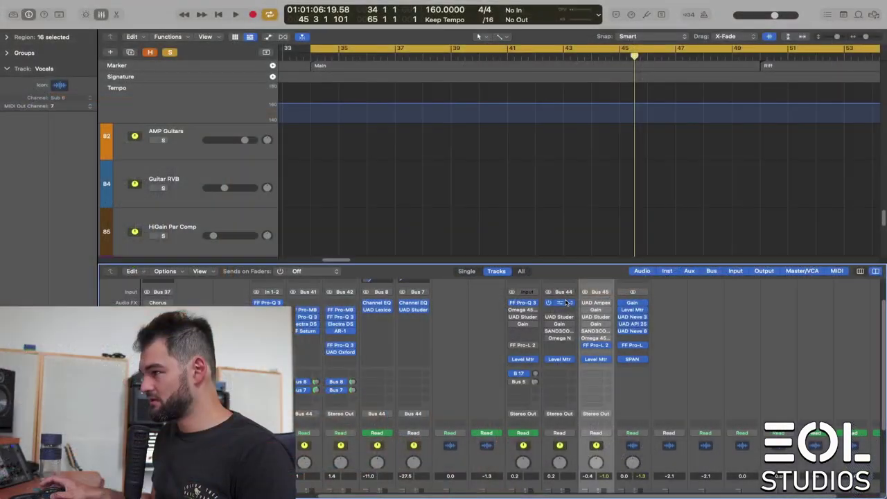
Arrange the Level Meter and UAD Ampex ATR-102 windows from Bus 45 side by side and play the drums.
click(597, 360)
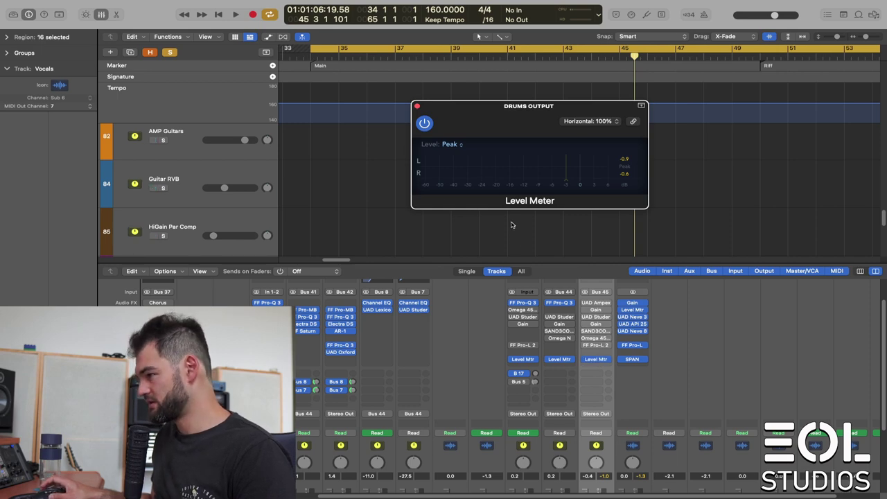
click(596, 303)
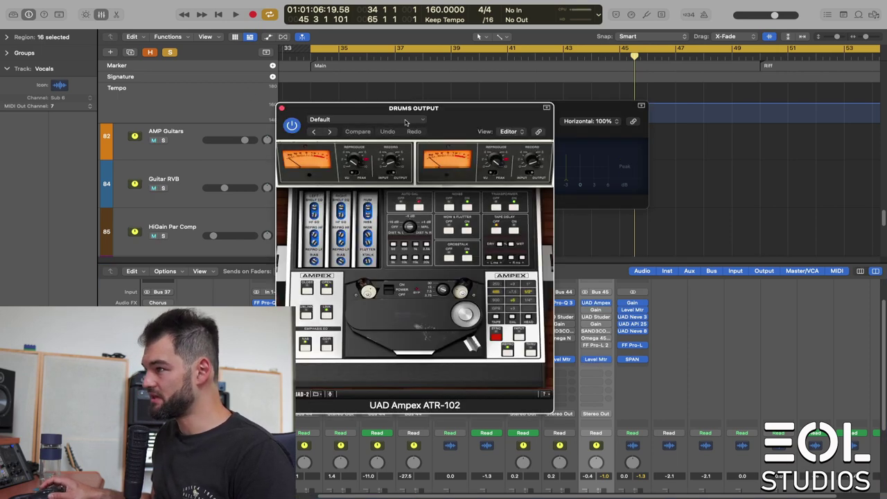
drag(406, 122, 261, 95)
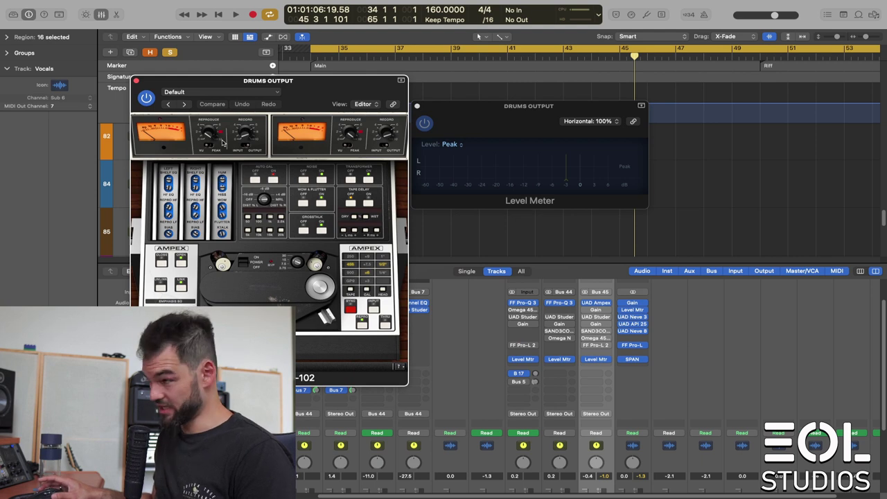
click(597, 311)
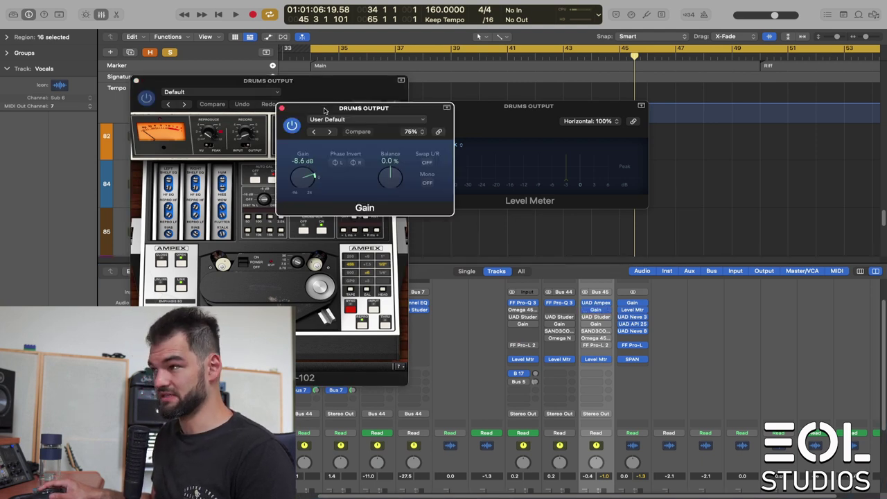
drag(324, 110, 584, 182)
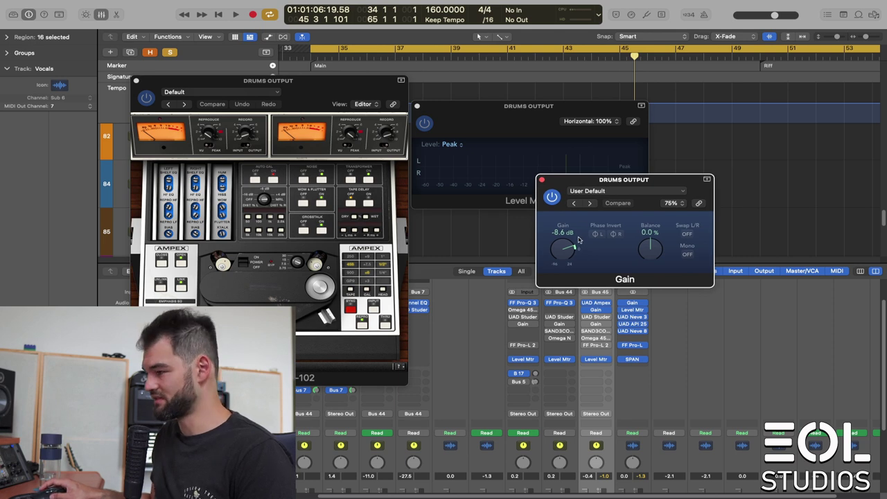
click(542, 180)
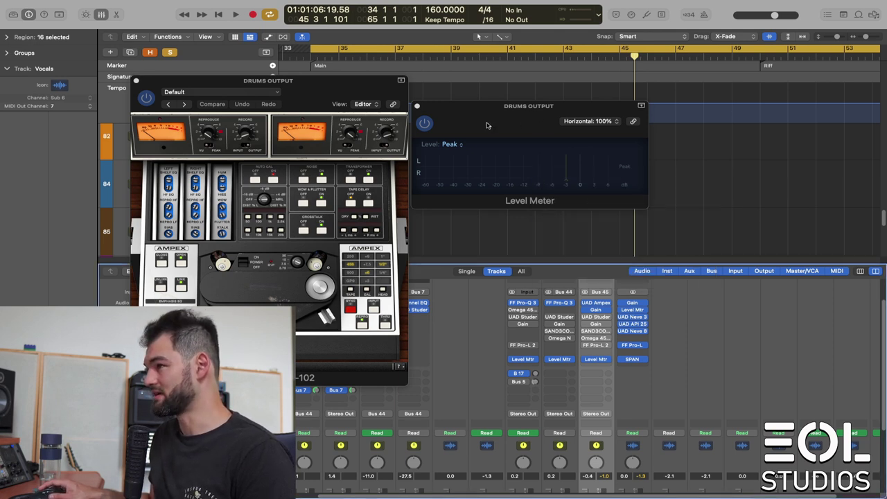
click(500, 164)
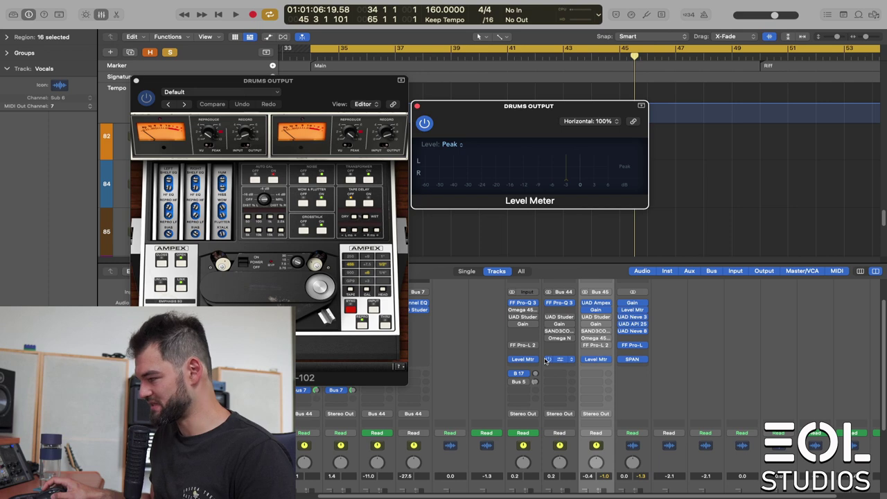
key(space)
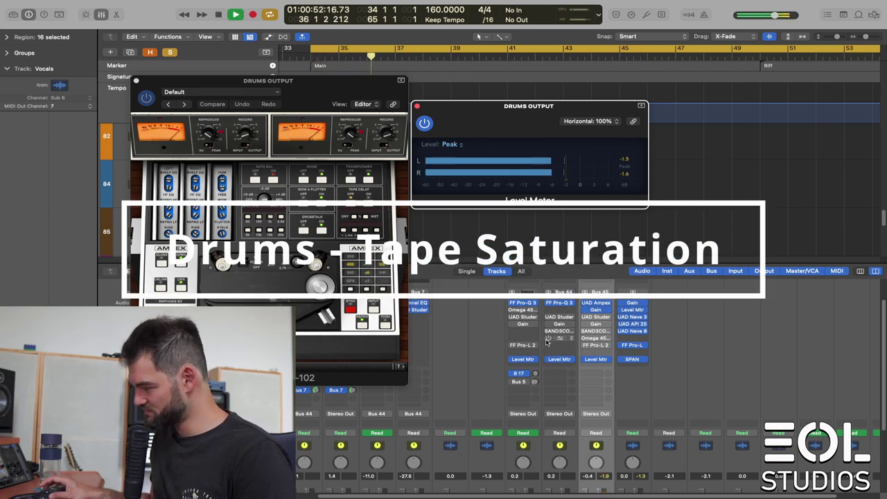
click(585, 309)
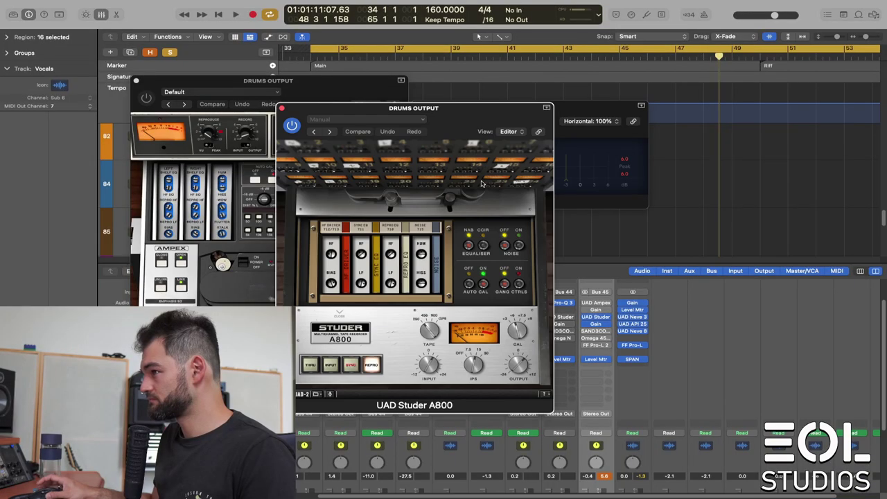
Close the Ampex window and play the drums through the Studer A800 on Bus 45.
click(137, 81)
click(137, 81)
key(space)
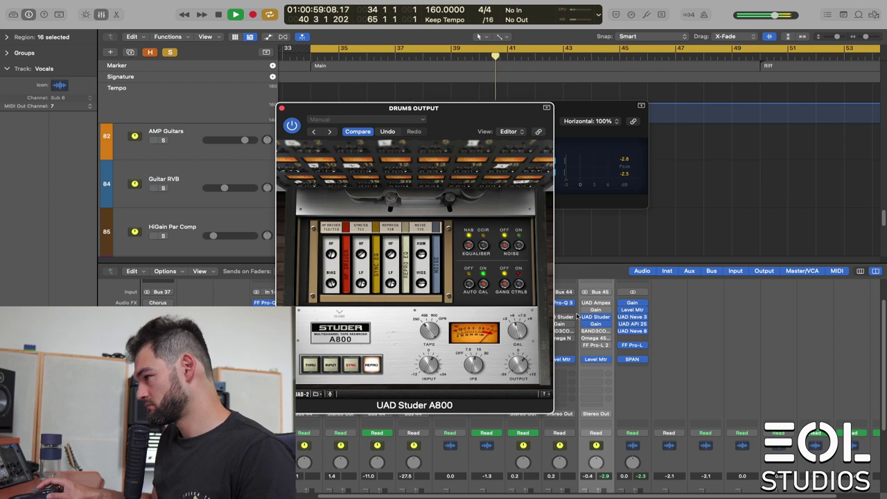
click(585, 319)
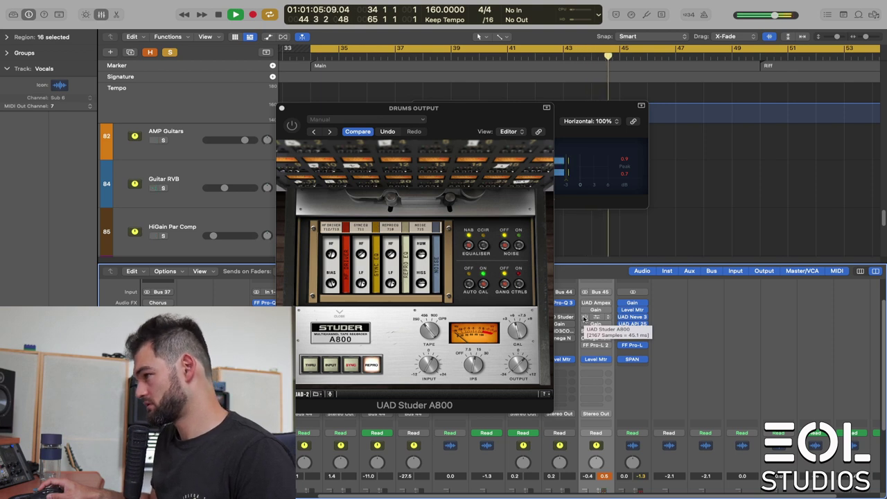
click(586, 319)
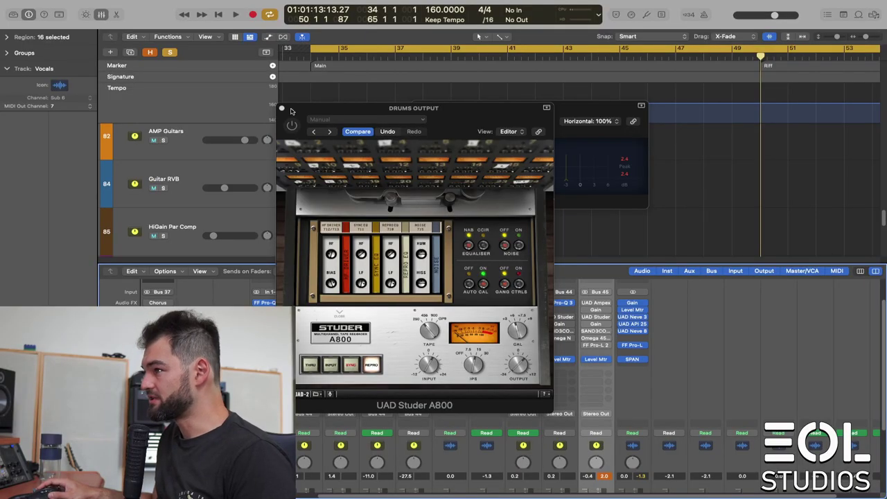
Close the Studer and meter windows, then A/B the Omega 458A on Drums Output, leaving it on.
click(281, 108)
click(418, 108)
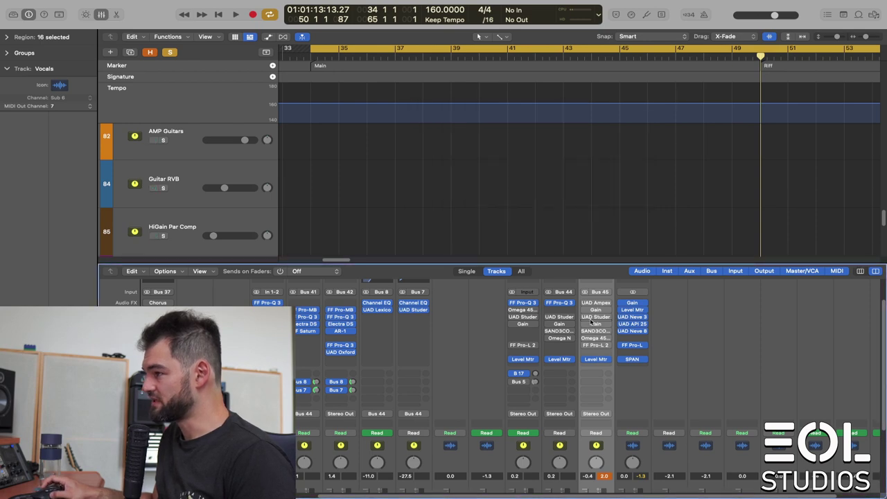
click(598, 340)
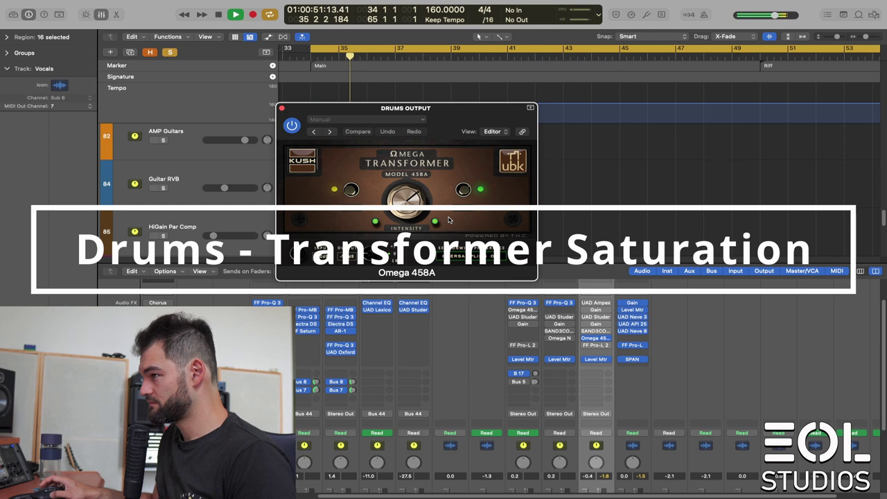
click(292, 126)
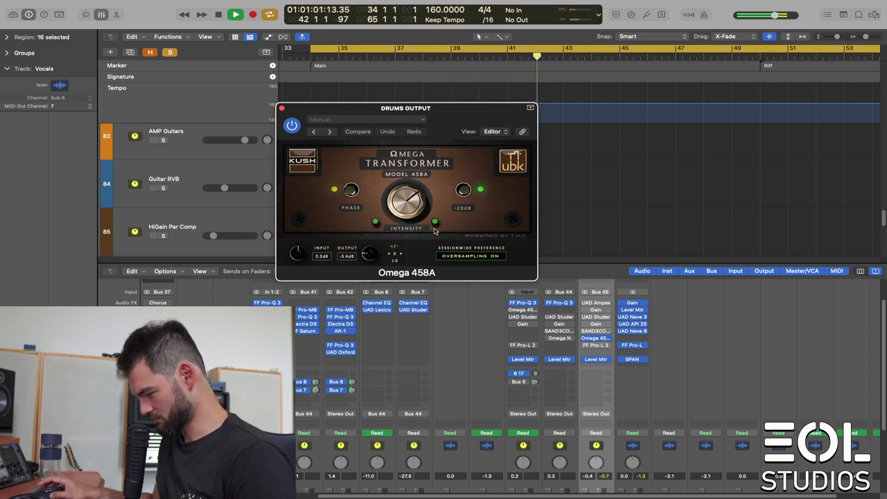
click(292, 125)
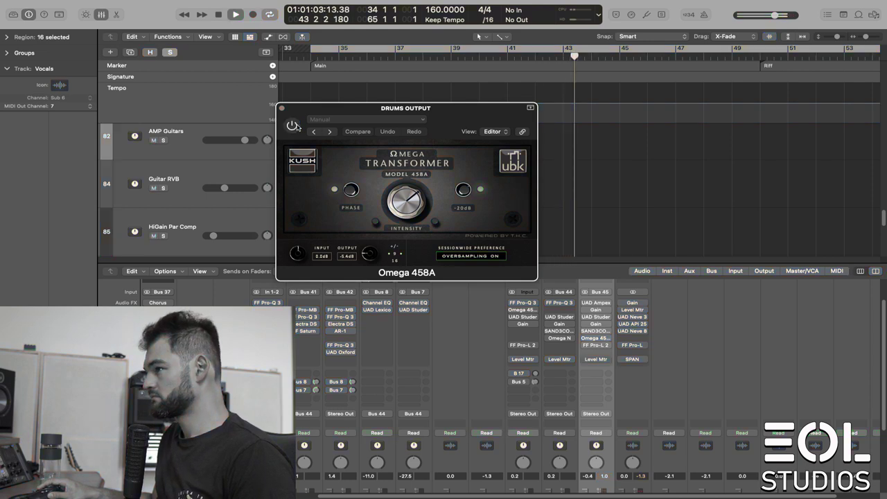
click(292, 125)
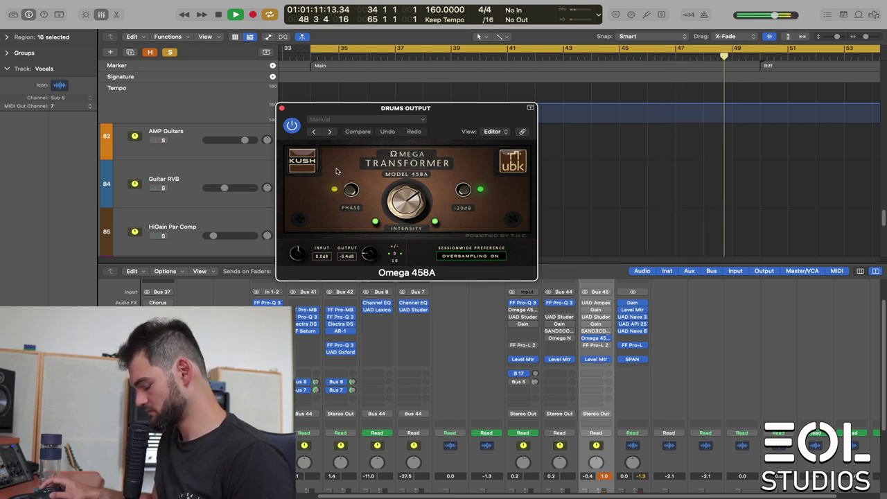
key(space)
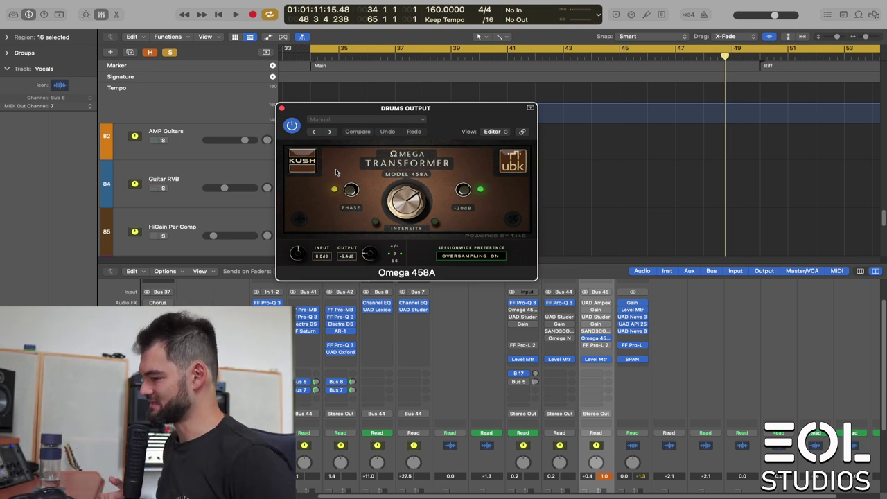
Close the Omega 458A window, then play from Main through SAND3COMP on GTR OUTPUT.
key(super+w)
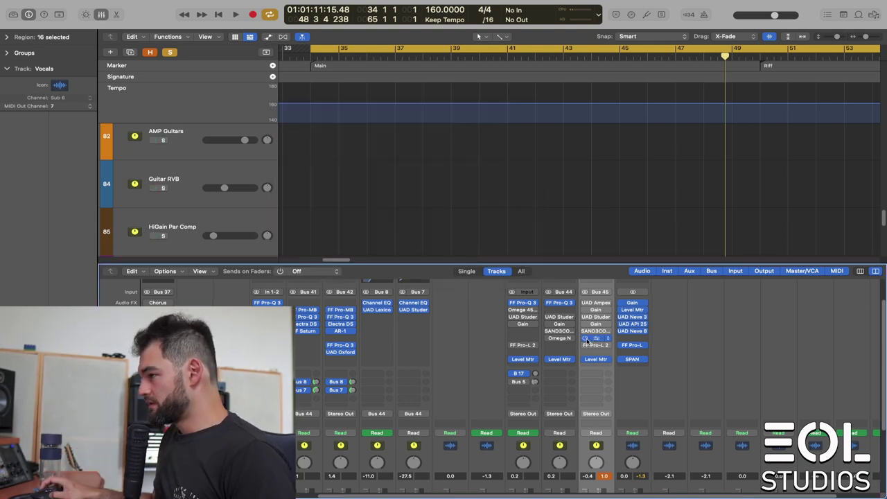
scroll(573, 436, down, 3)
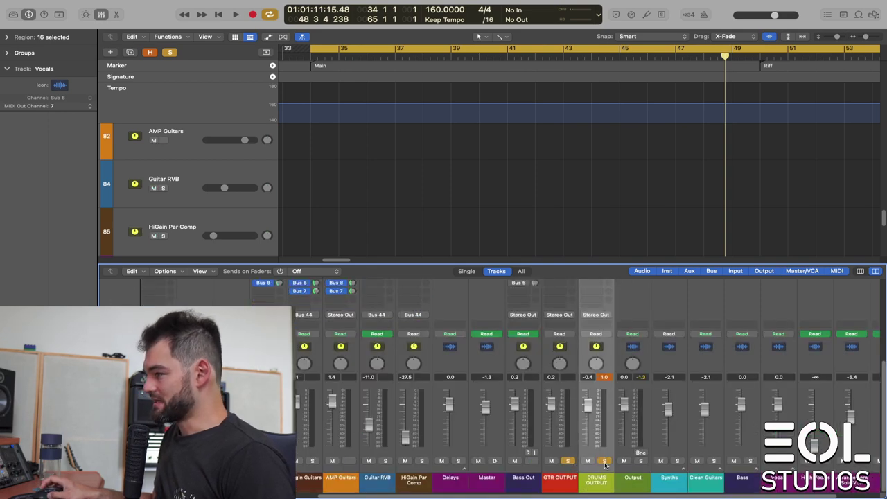
scroll(603, 457, up, 3)
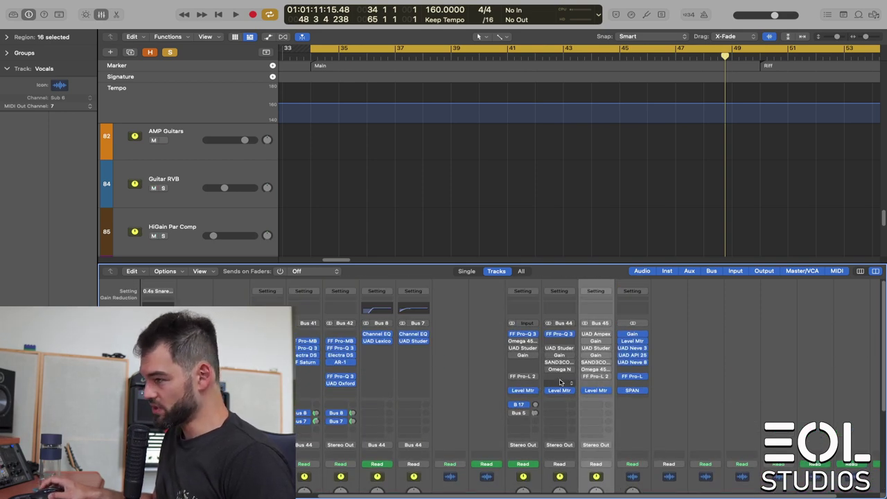
click(563, 362)
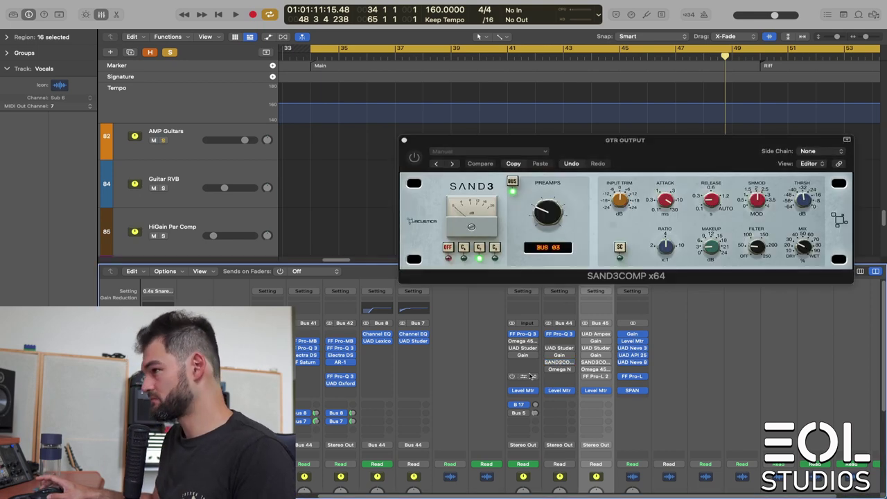
key(space)
drag(506, 140, 378, 137)
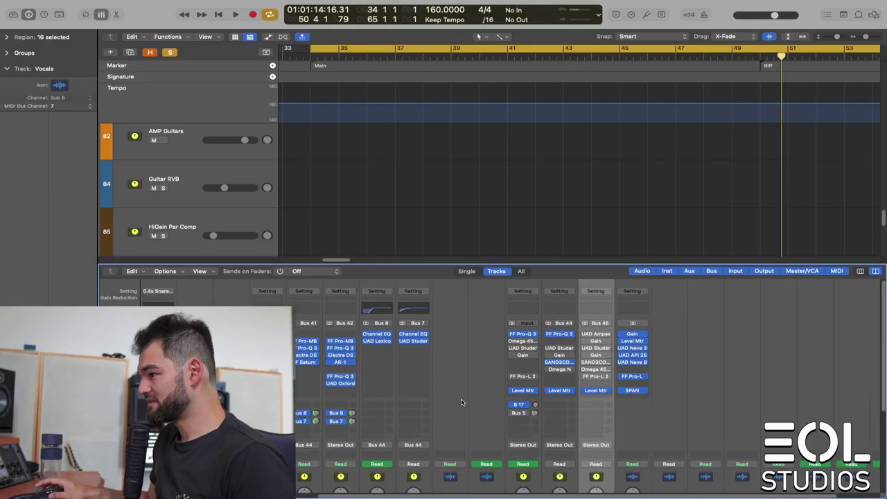
scroll(588, 430, down, 3)
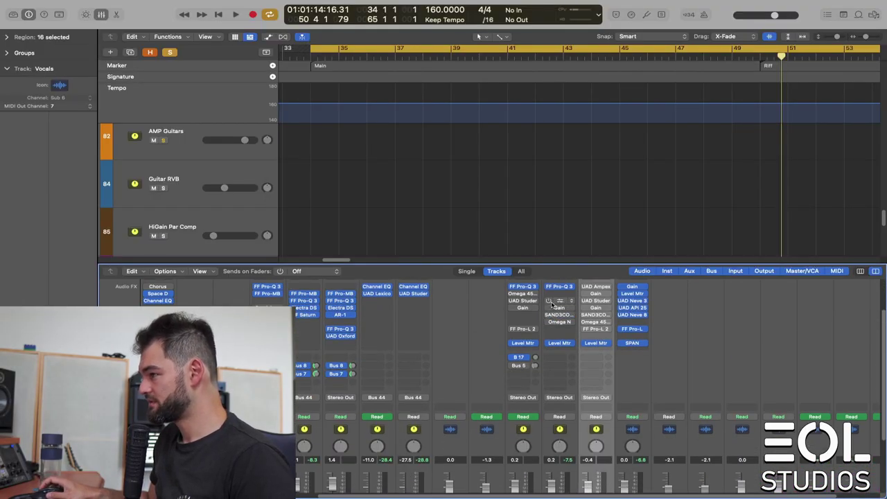
Open the Studer A800 on GTR OUTPUT and bypass it to compare the guitars with and without tape.
click(553, 304)
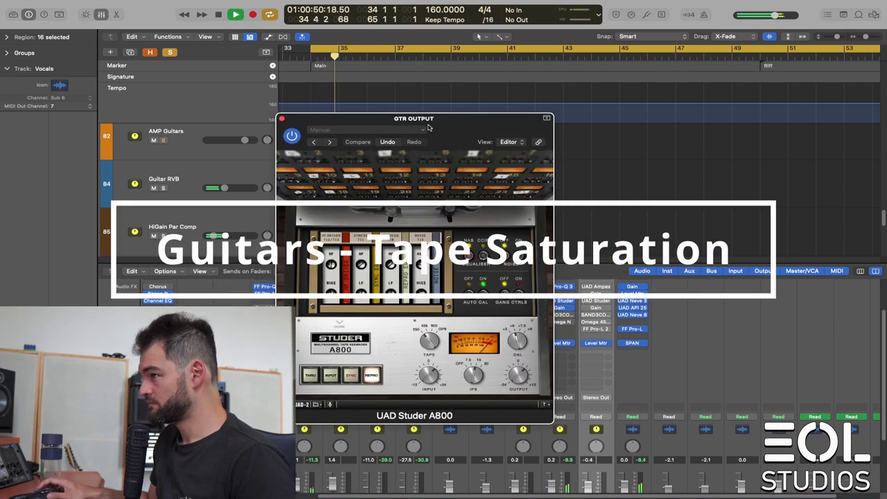
drag(428, 128, 331, 107)
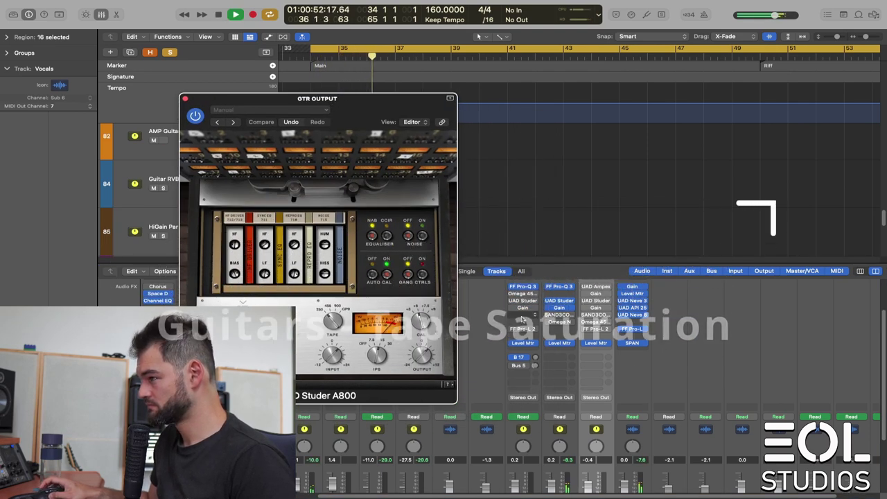
mouse_move(562, 308)
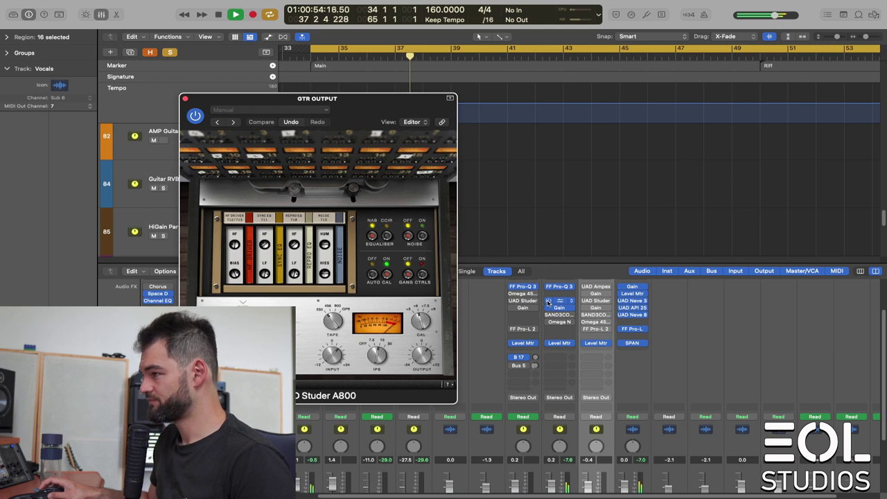
click(546, 301)
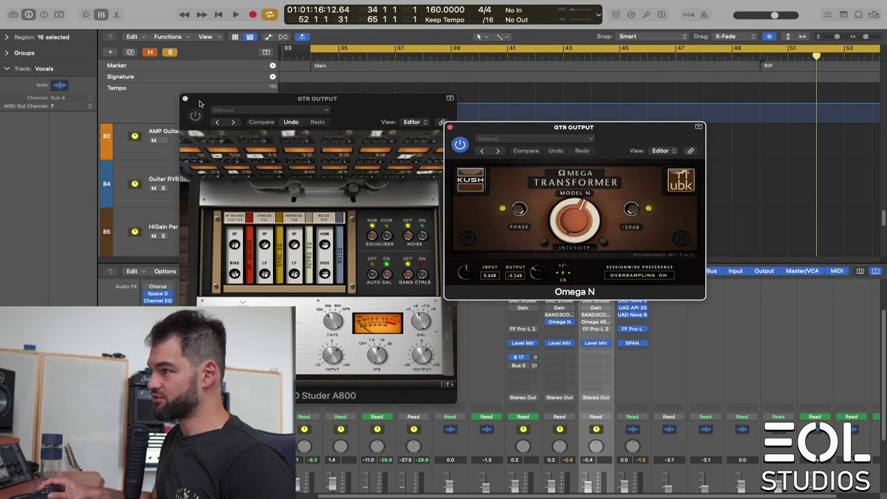
Swap the Studer window for a centred Omega N on GTR Output, A/B it during playback, leaving it on.
click(185, 98)
drag(624, 127, 416, 129)
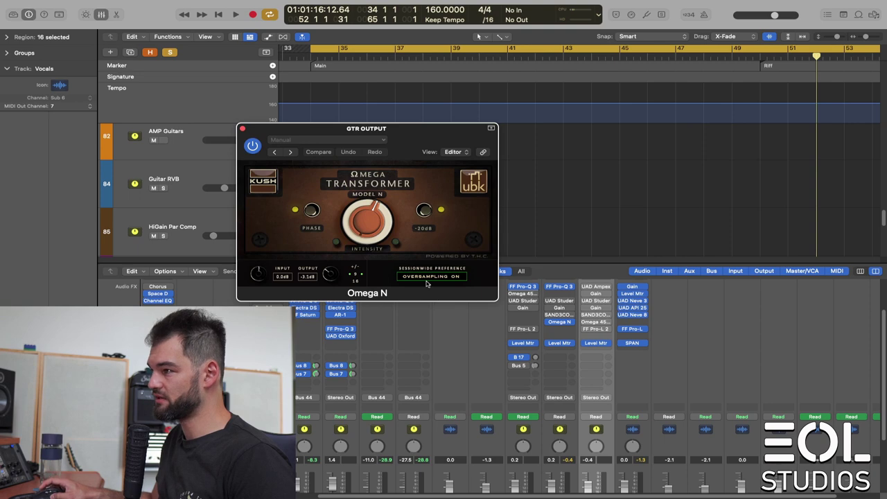
key(space)
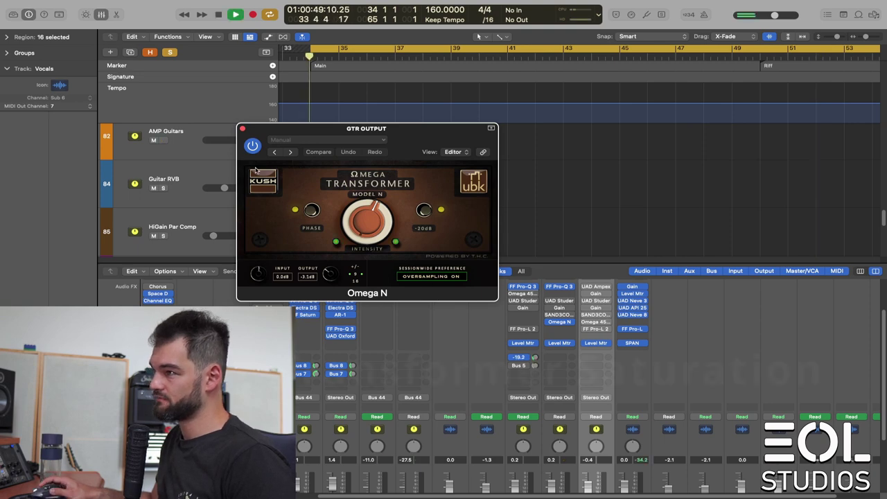
click(253, 146)
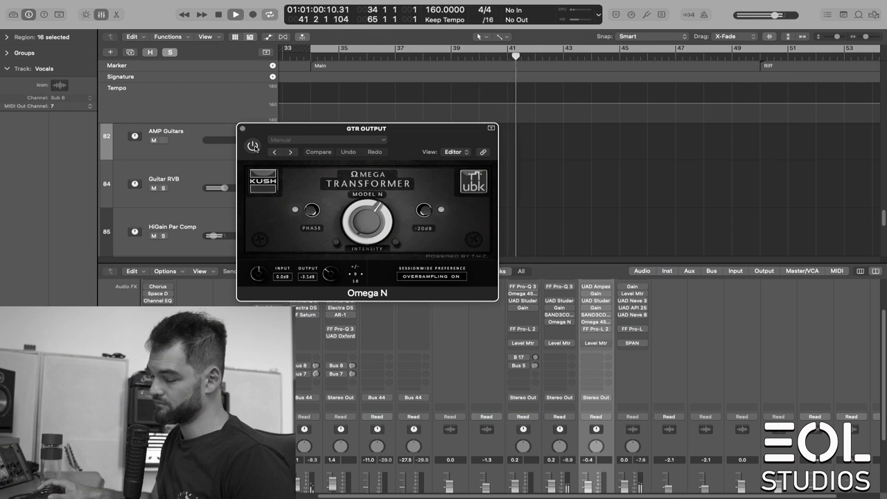
click(253, 147)
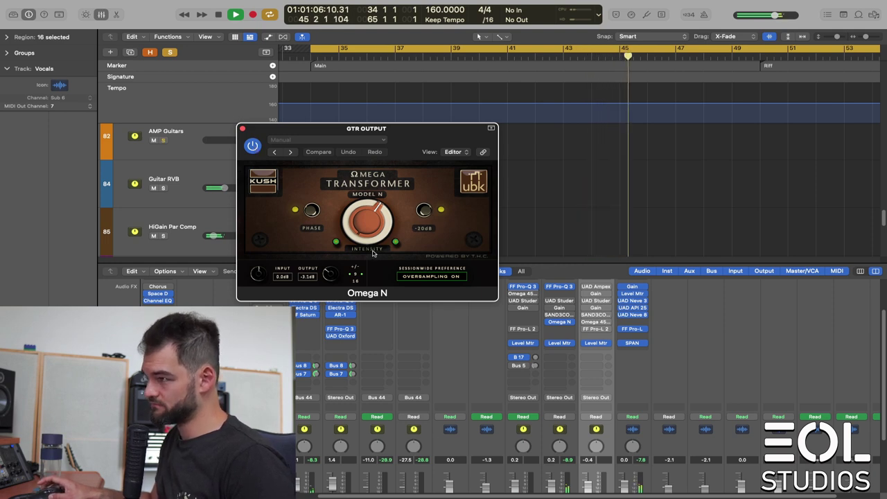
key(space)
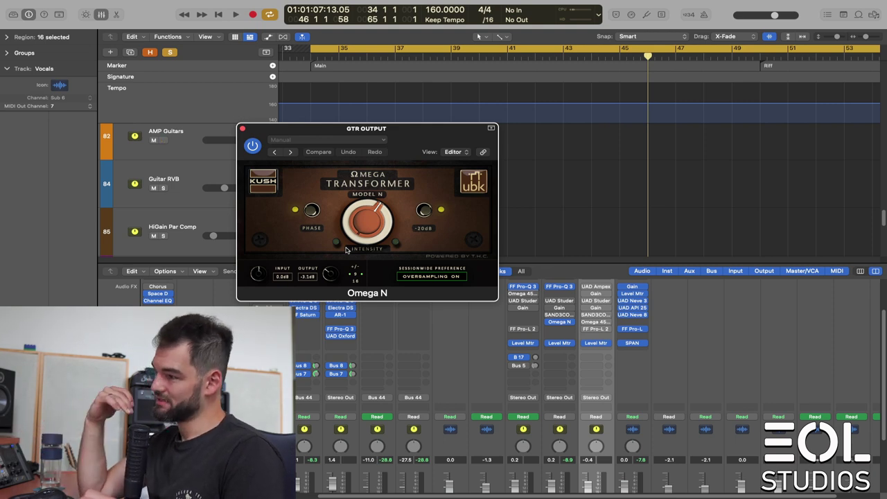
click(242, 128)
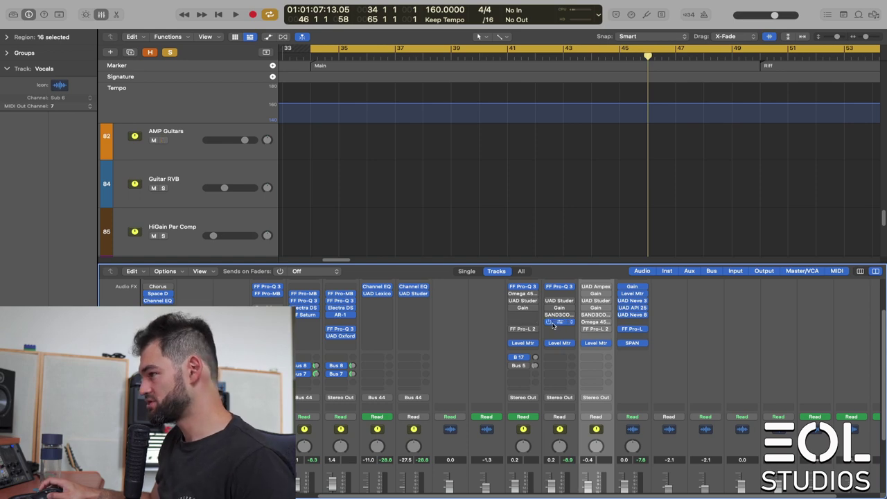
Open FF Pro-L 2 on the Bass Out bus and start loop playback.
scroll(555, 414, down, 4)
scroll(534, 416, up, 4)
click(523, 341)
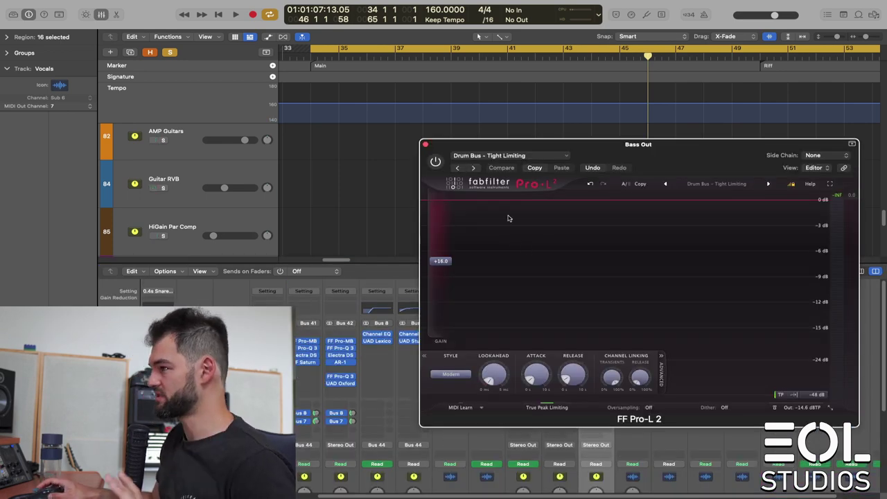
key(space)
drag(497, 171, 409, 166)
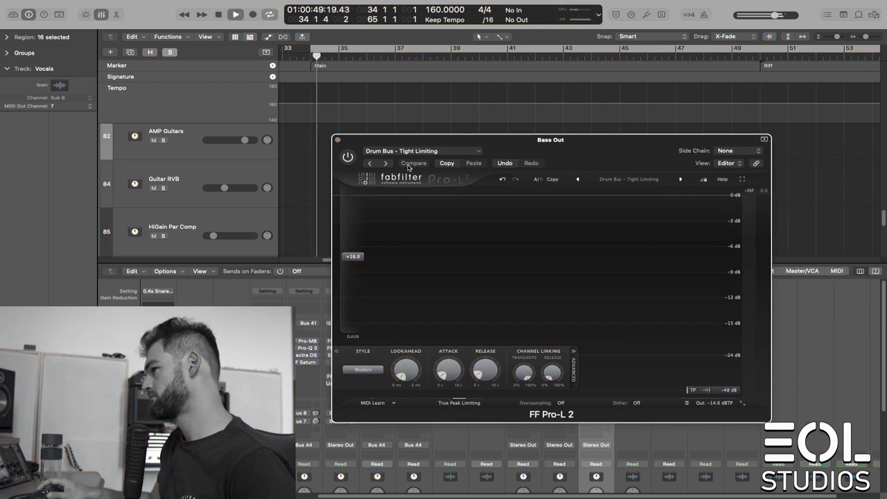
Bypass and re-enable Pro-L 2 to compare, then stop playback and close its window.
click(348, 159)
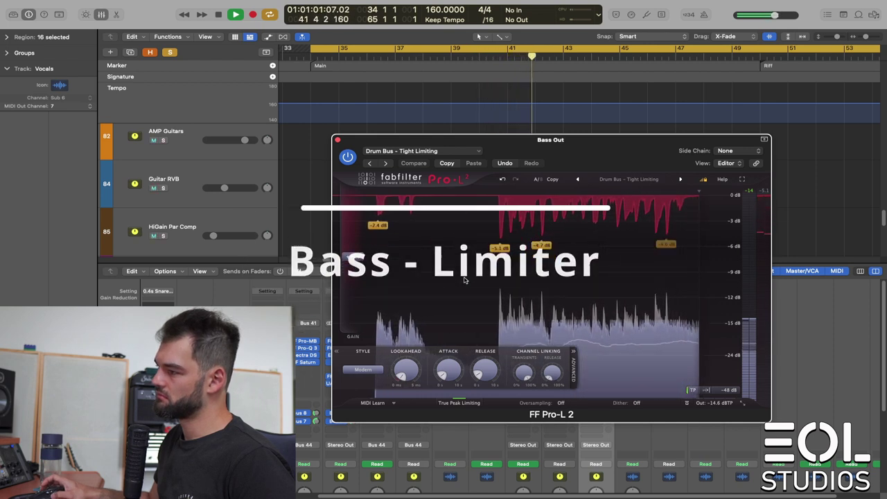
click(349, 158)
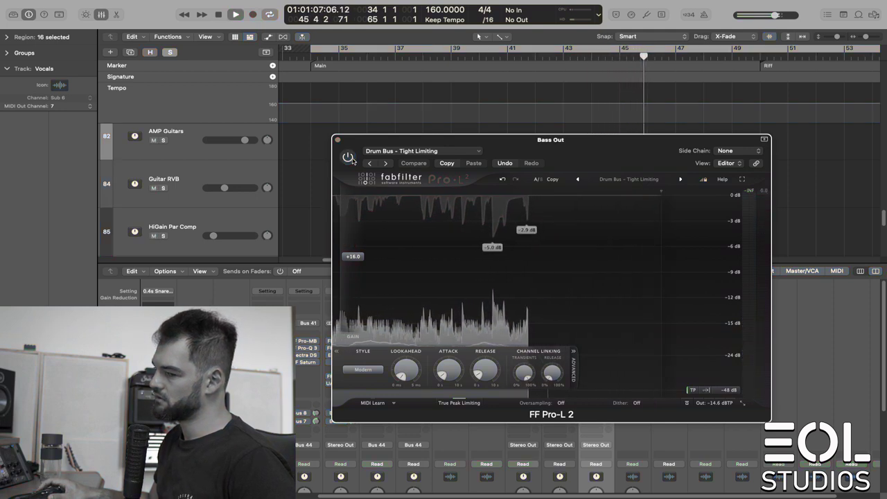
click(349, 157)
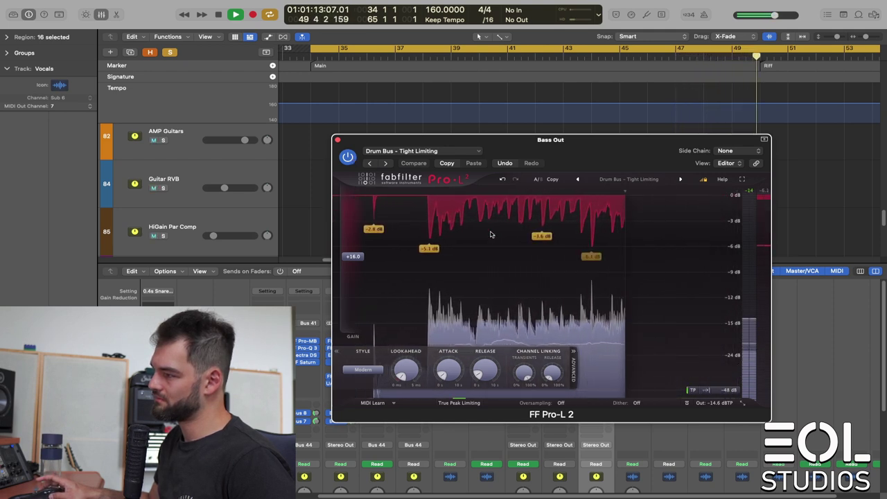
key(space)
click(338, 141)
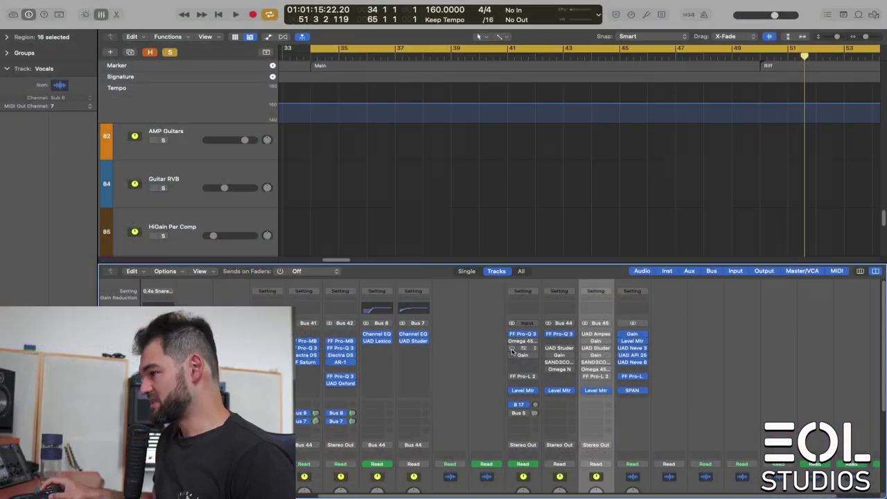
Open the Studer A800 on Bass Out and start loop playback.
click(513, 355)
key(space)
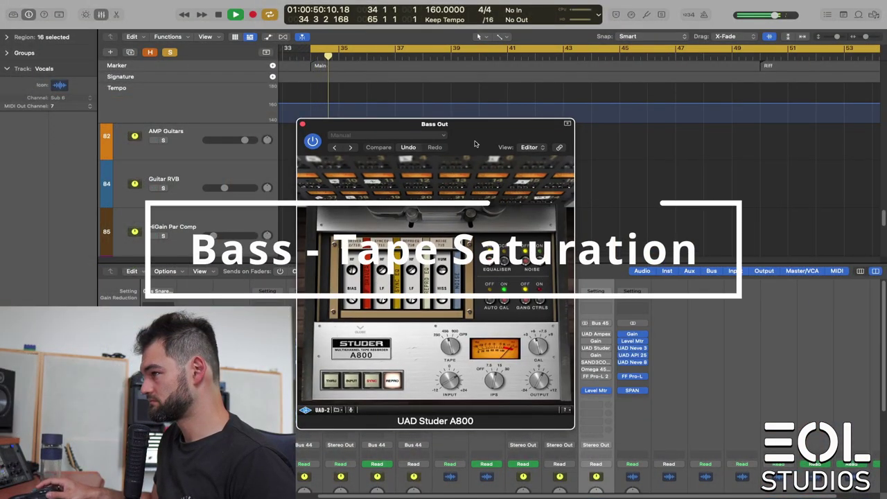
drag(475, 132, 308, 105)
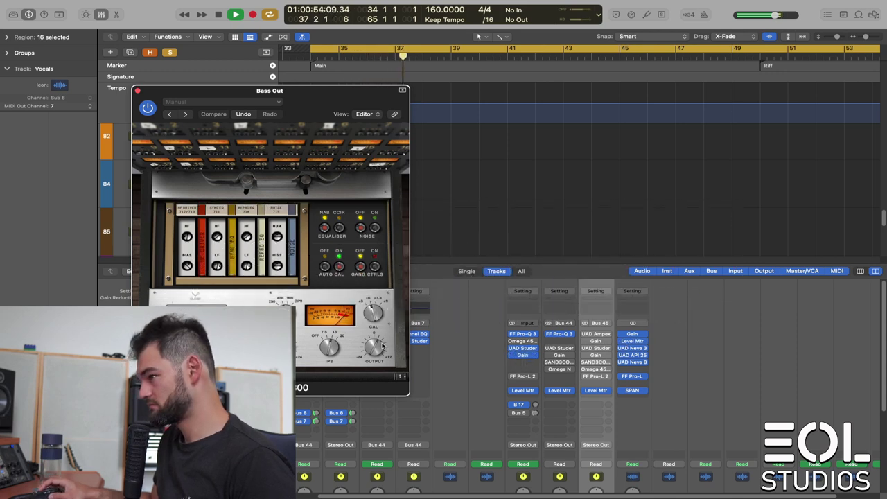
Bypass and re-enable the Studer tape emulation, stop playback, and bring up Omega 458A.
click(512, 349)
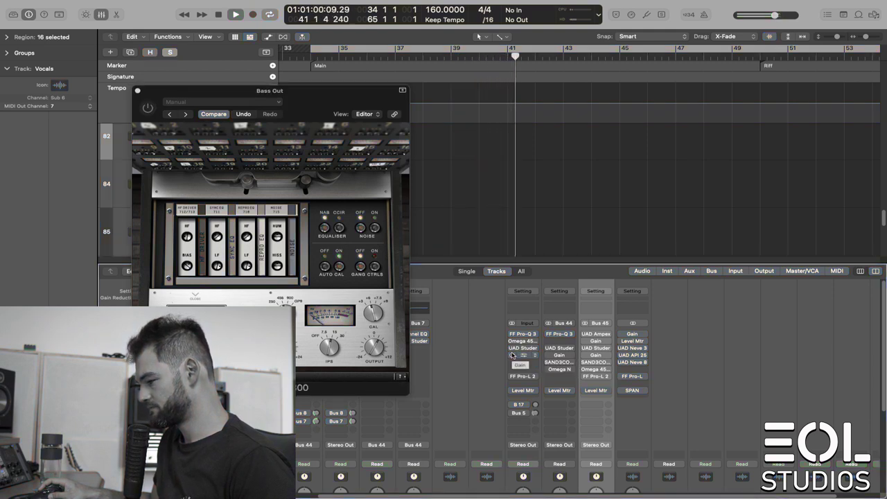
click(512, 349)
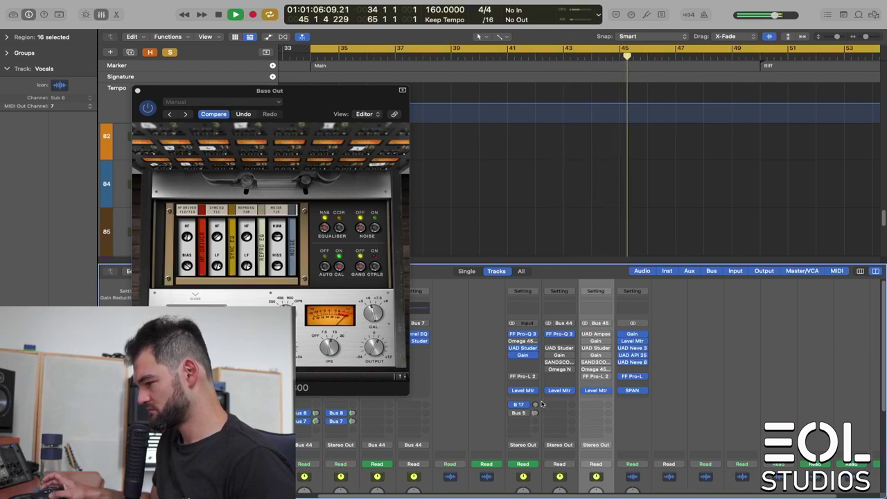
mouse_move(527, 356)
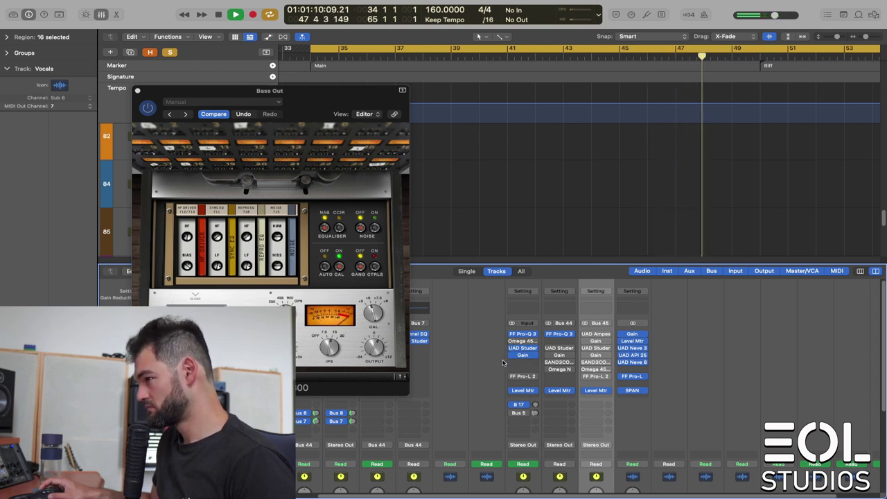
key(space)
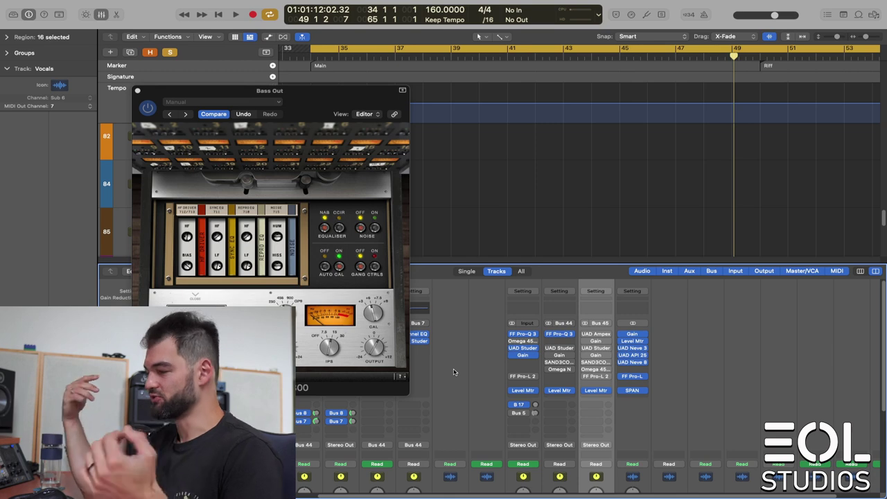
click(522, 343)
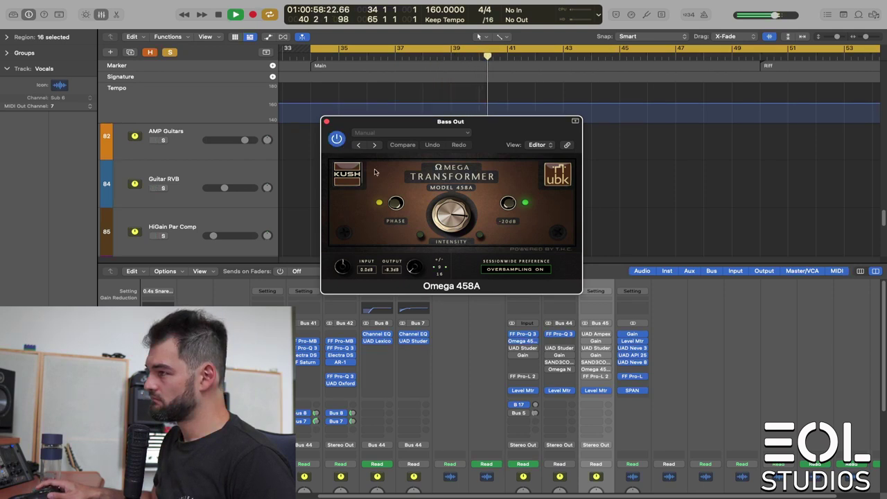
Bypass and re-enable Omega 458A on Bass Out, close its window and stop playback.
click(339, 143)
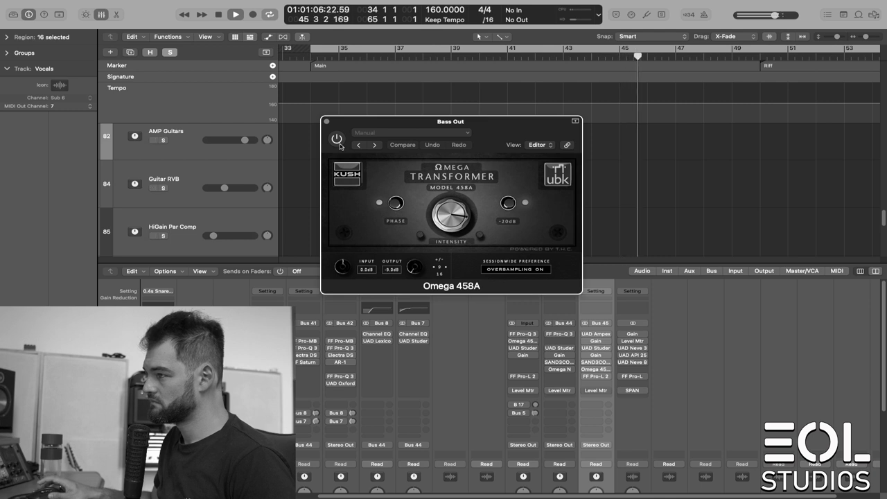
click(339, 143)
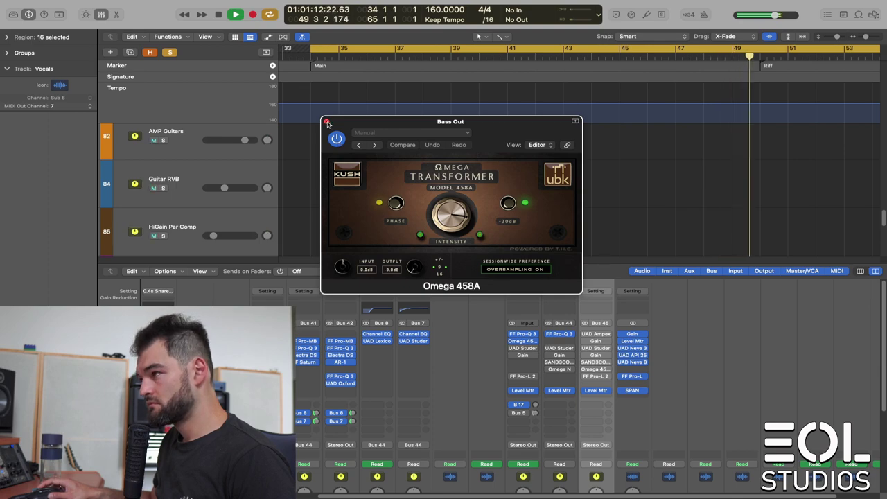
click(327, 123)
key(space)
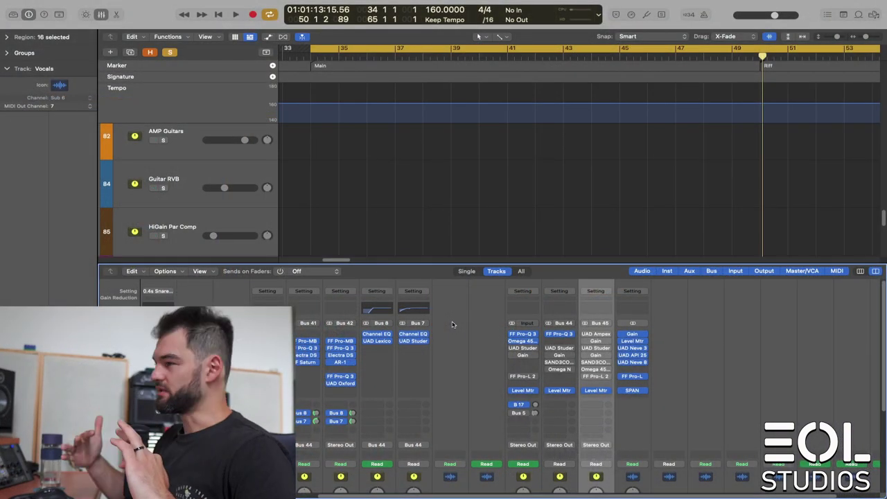
scroll(558, 433, down, 5)
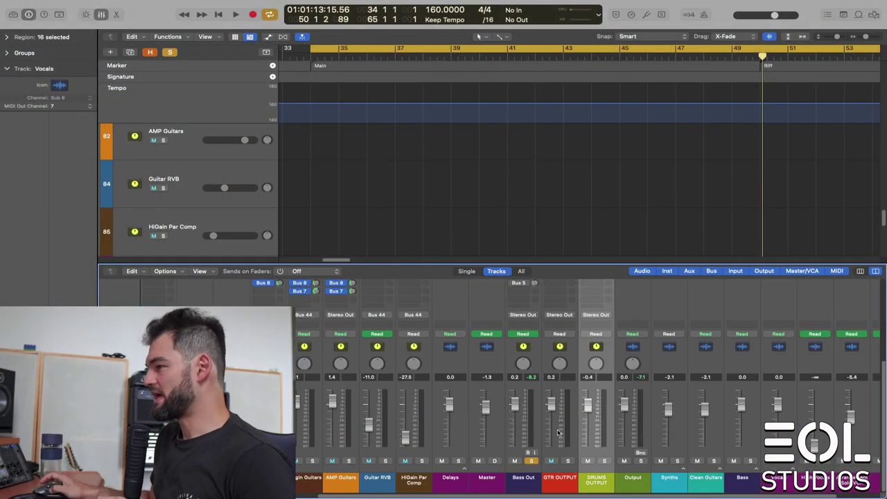
scroll(568, 463, up, 5)
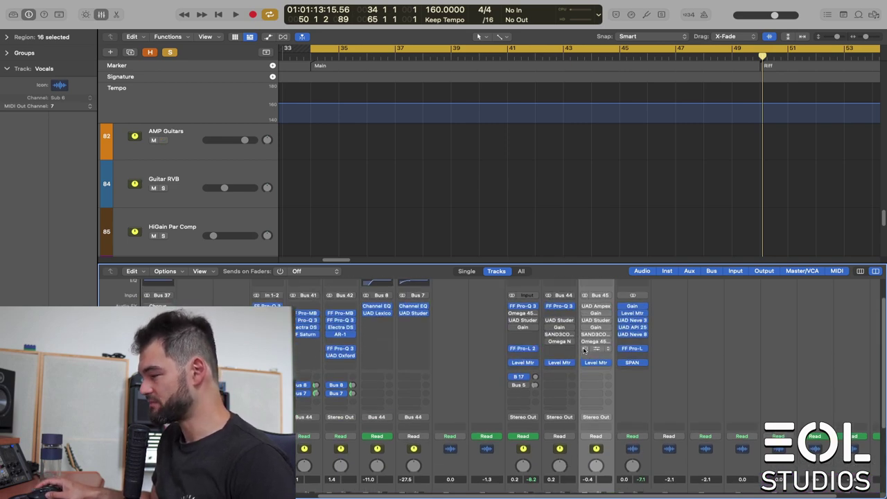
scroll(552, 458, down, 5)
scroll(549, 430, up, 6)
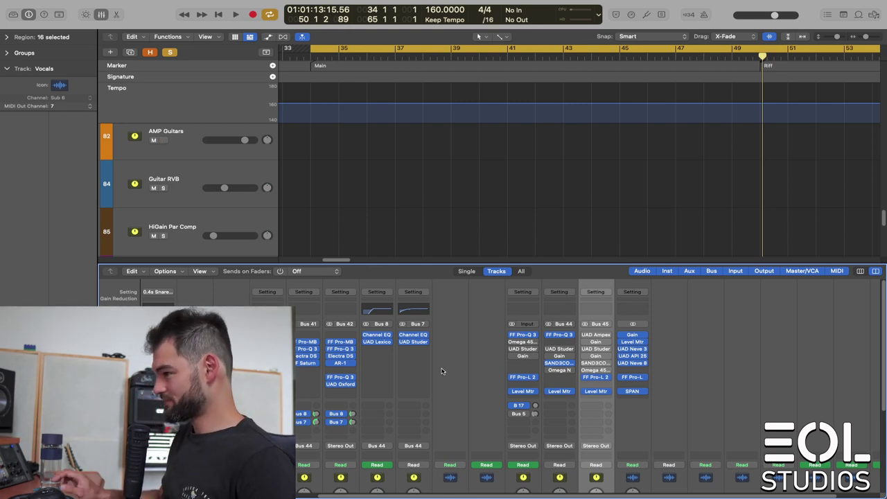
key(space)
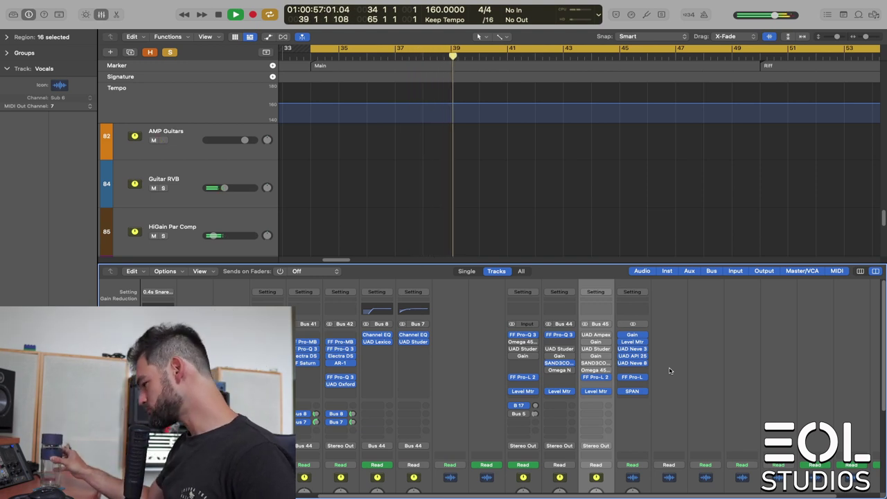
click(593, 381)
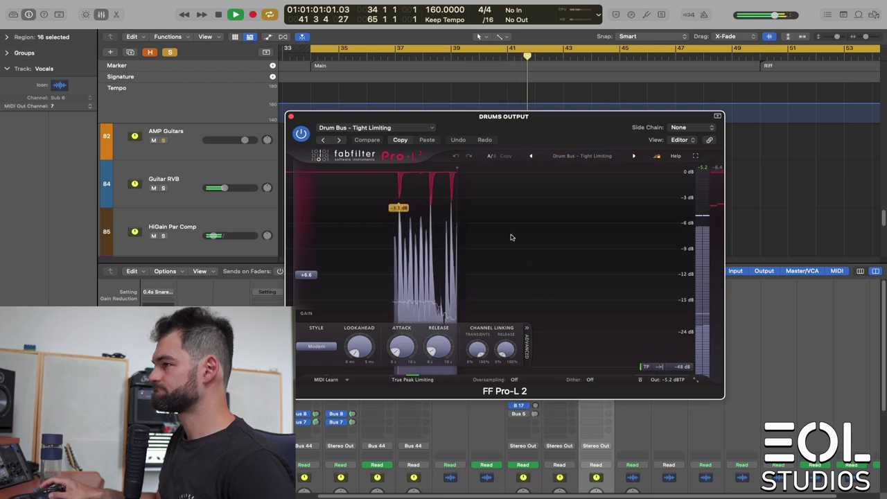
key(super+w)
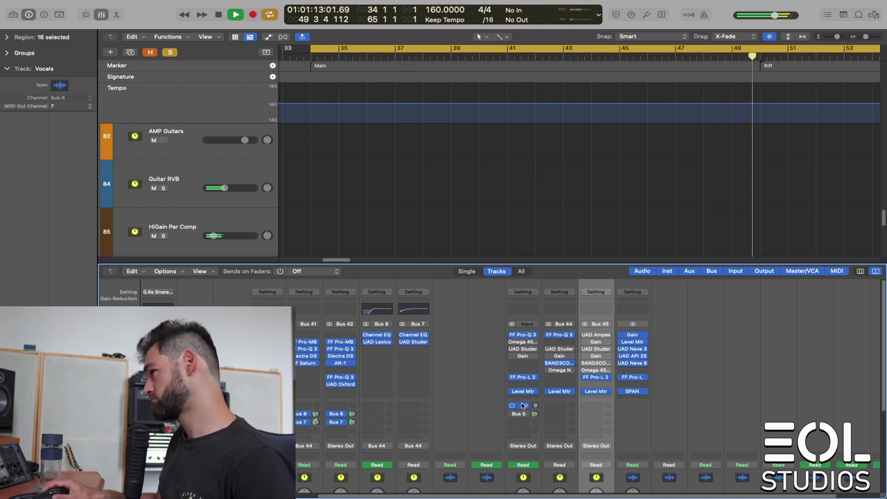
key(space)
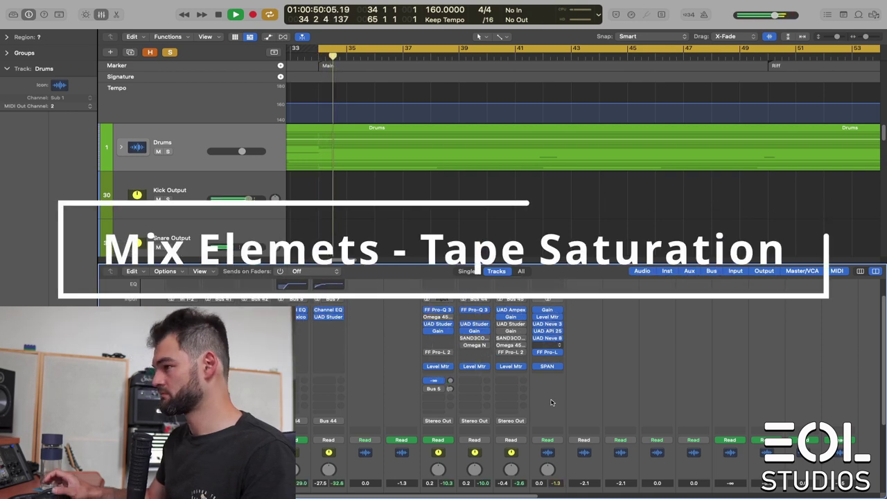
Open the Studer on Bass Out and GTR Output plus Ampex on Drums Output, then close them.
click(447, 324)
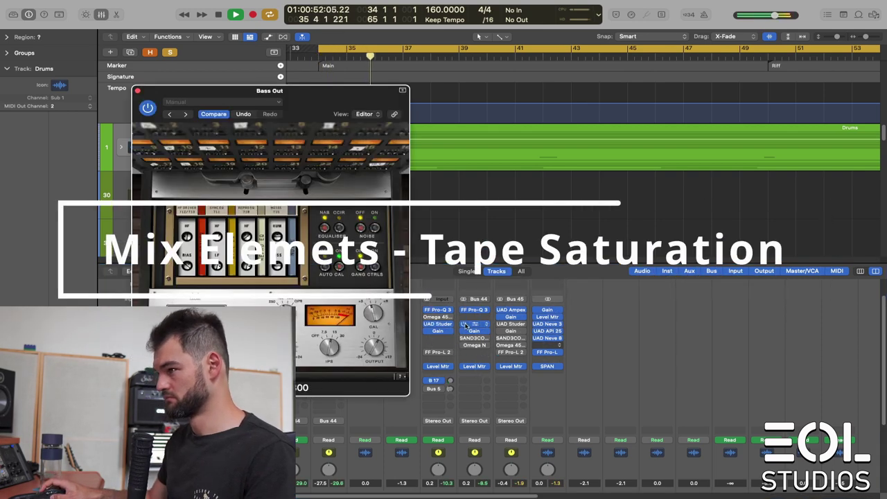
click(476, 325)
click(515, 312)
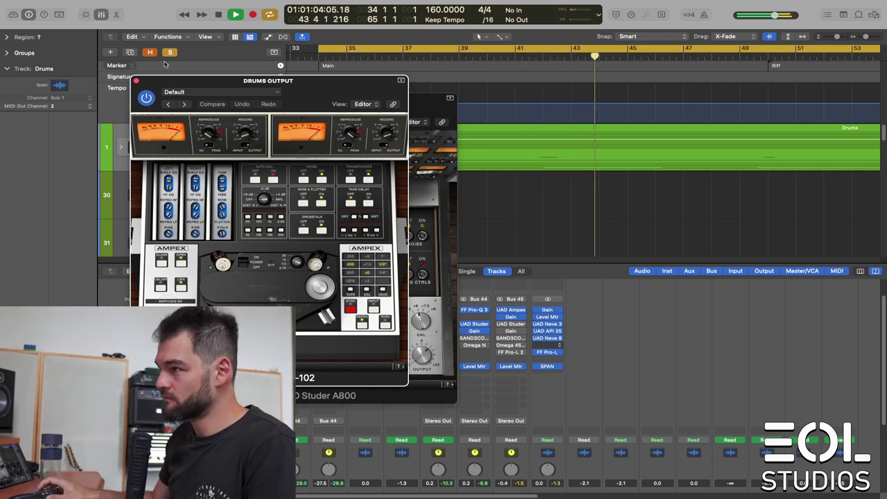
key(super+w)
key(super+w)
key(super+w)
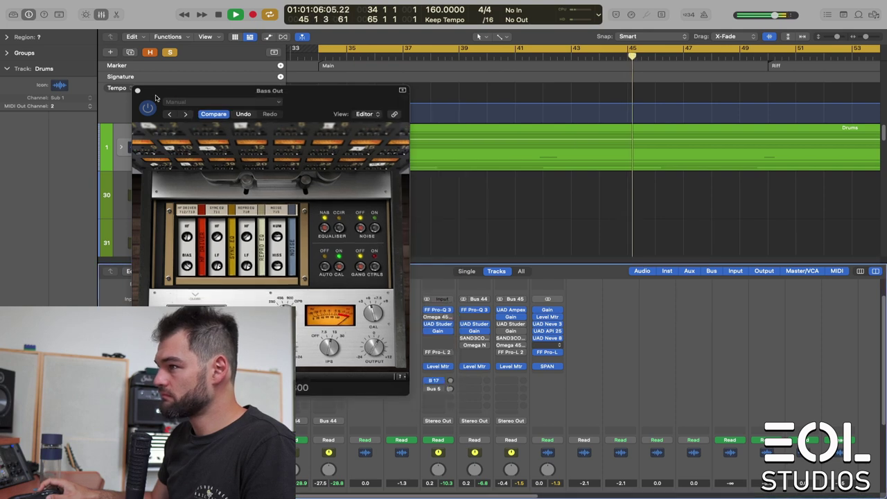
Check the Output bus limiter, then select Clean Guitars and the Bass Out channel.
click(547, 353)
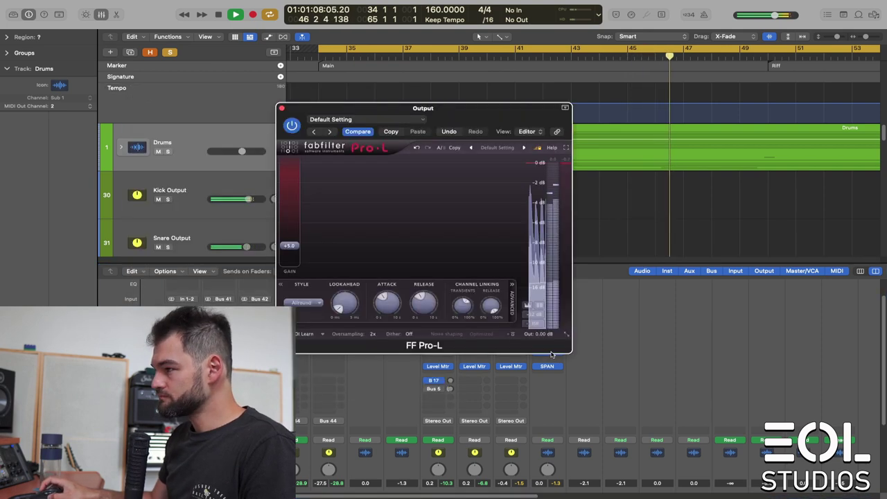
click(282, 110)
scroll(589, 381, down, 4)
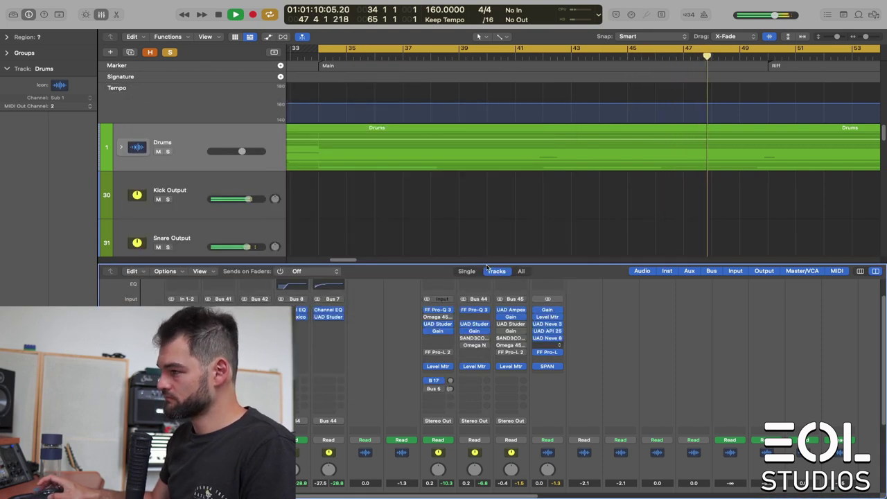
click(631, 314)
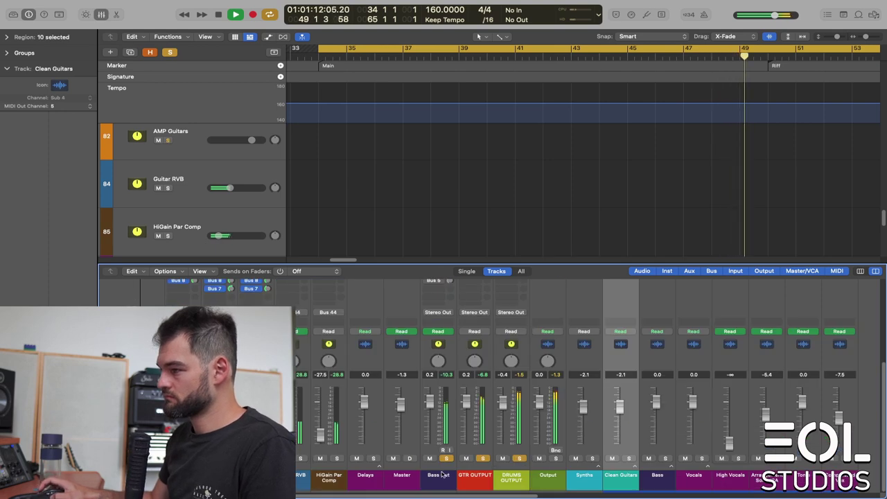
click(445, 409)
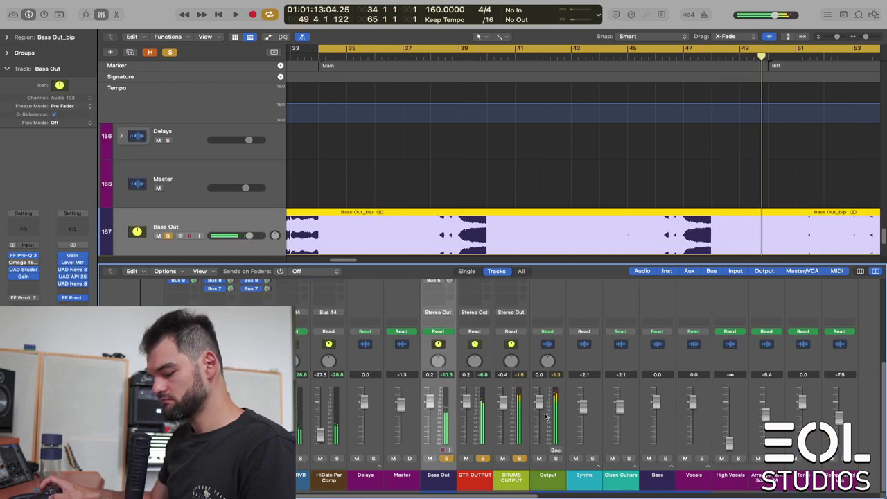
scroll(534, 419, up, 4)
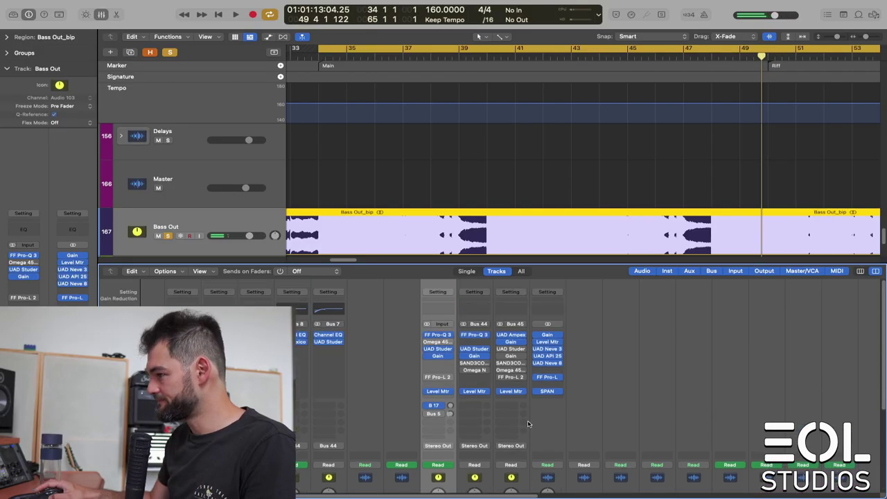
Play the mix from the loop start, check Omega 458A on Drums Output, then stop.
click(424, 350)
click(426, 356)
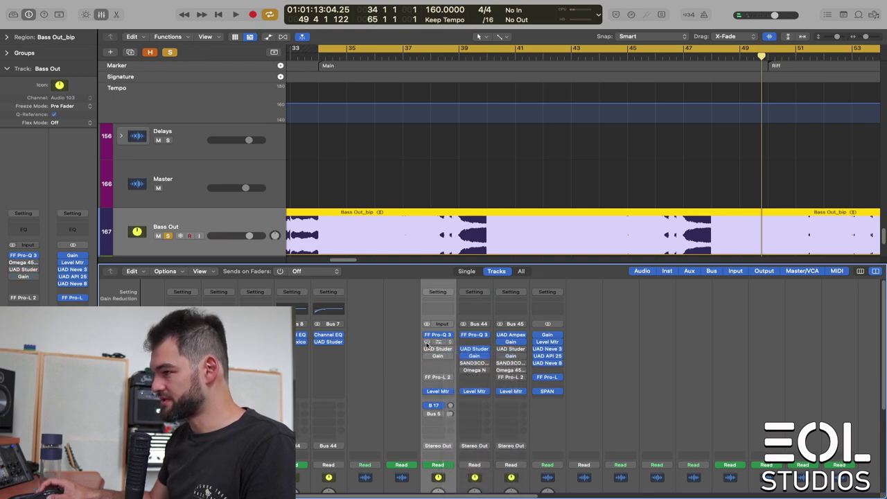
key(space)
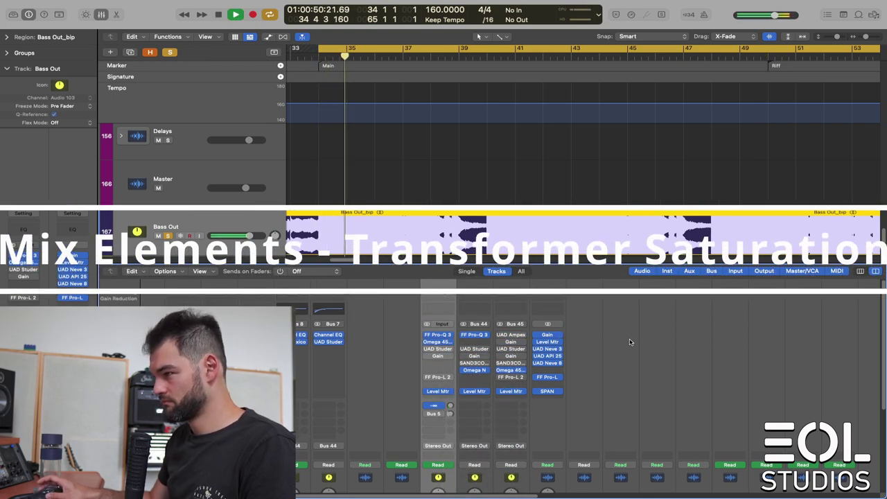
click(511, 371)
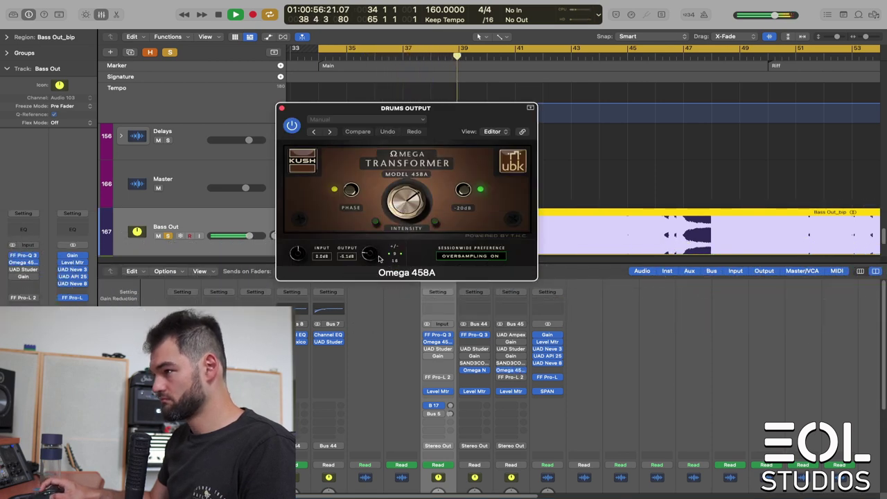
click(281, 108)
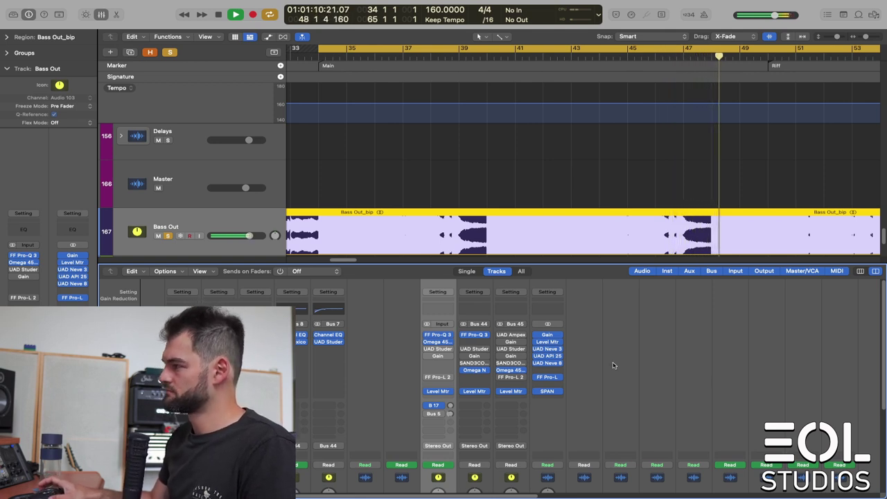
key(space)
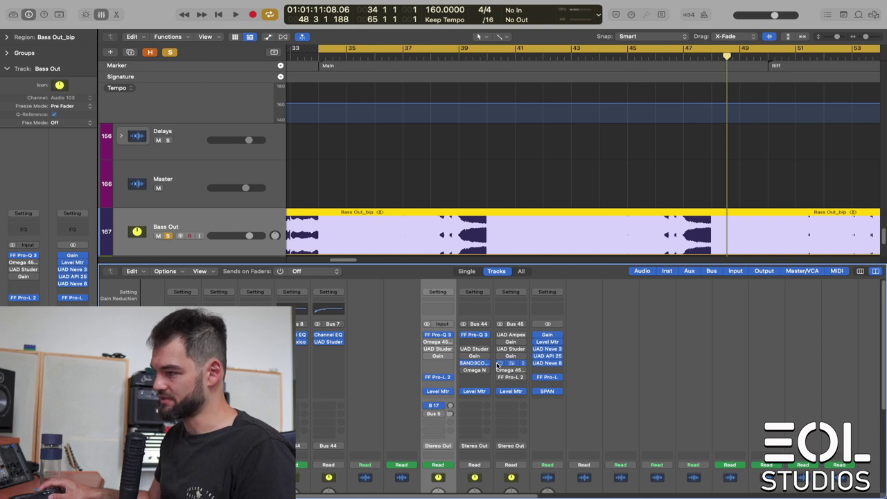
key(space)
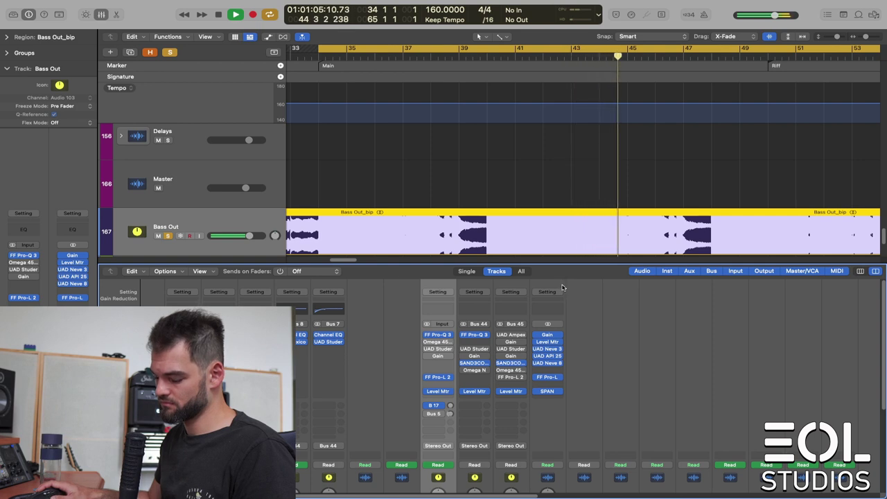
key(space)
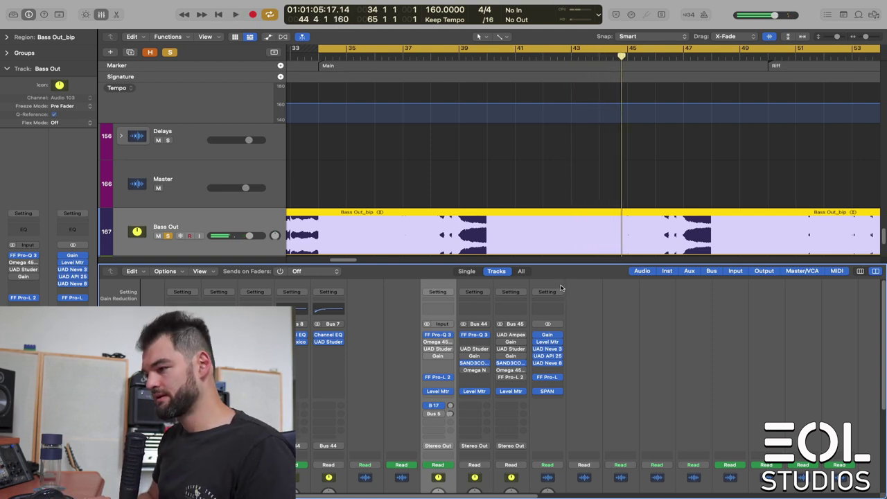